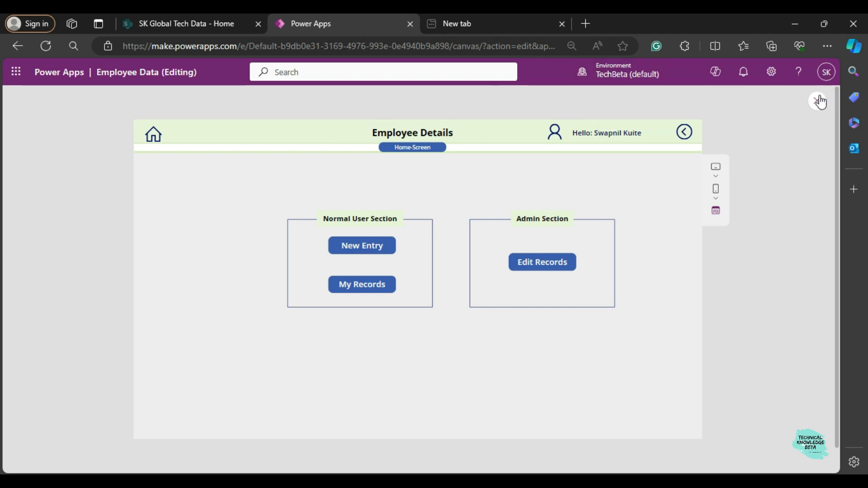
Insert the existing Header component on the Emp Details screen and preview the result.
key("Escape")
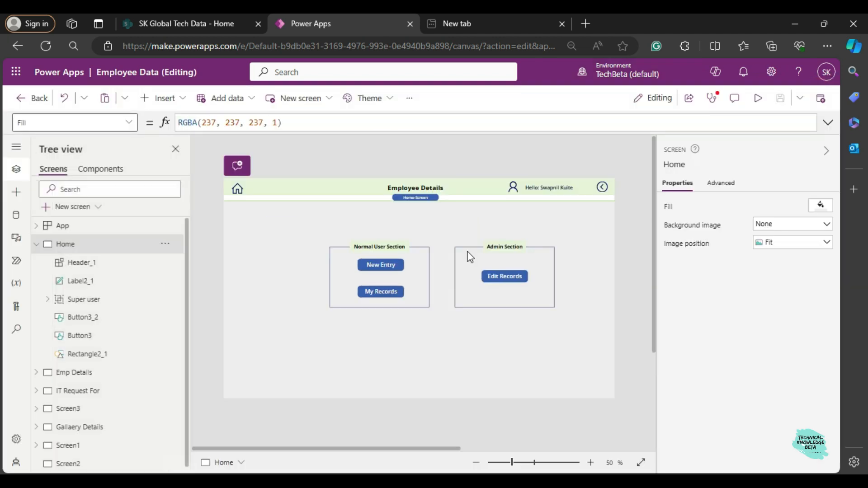
left_click(447, 189)
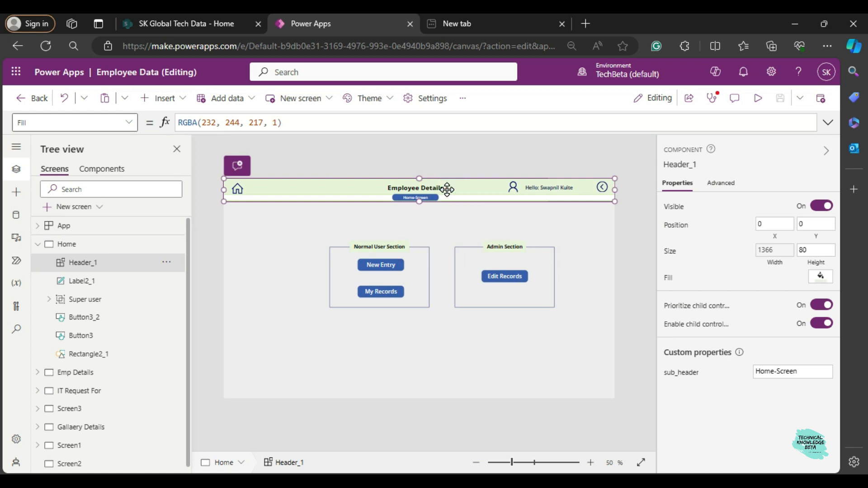
left_click(37, 244)
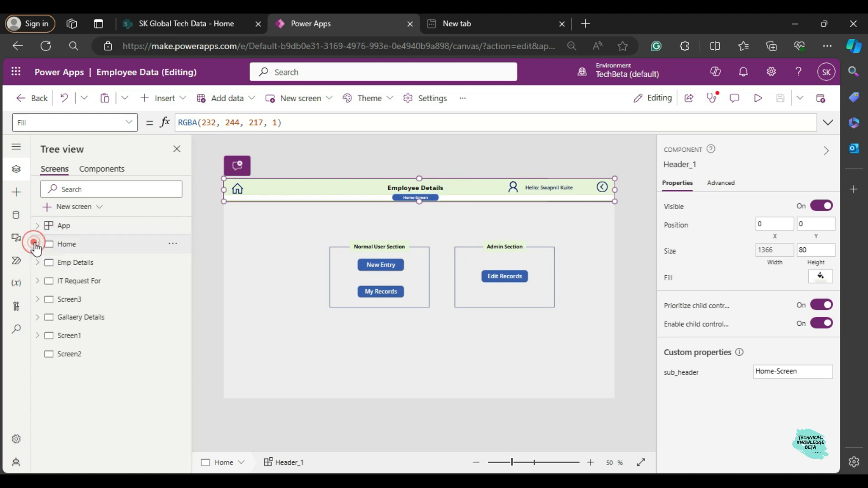
left_click(85, 262)
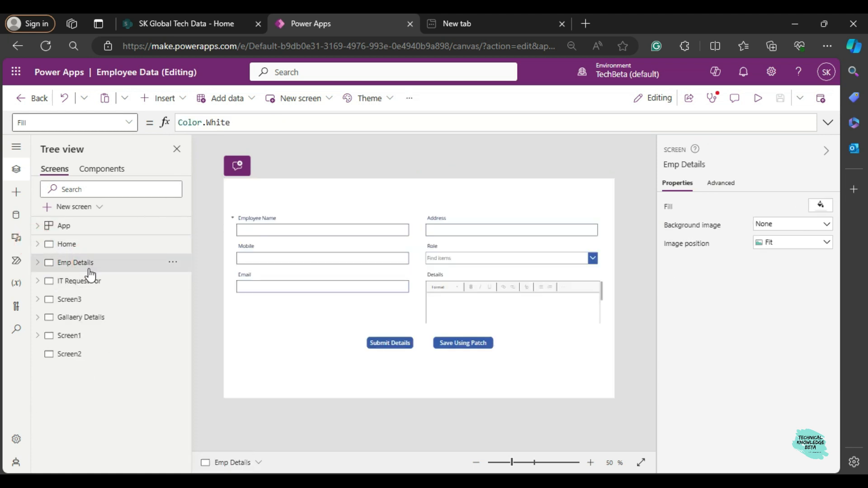
left_click(164, 98)
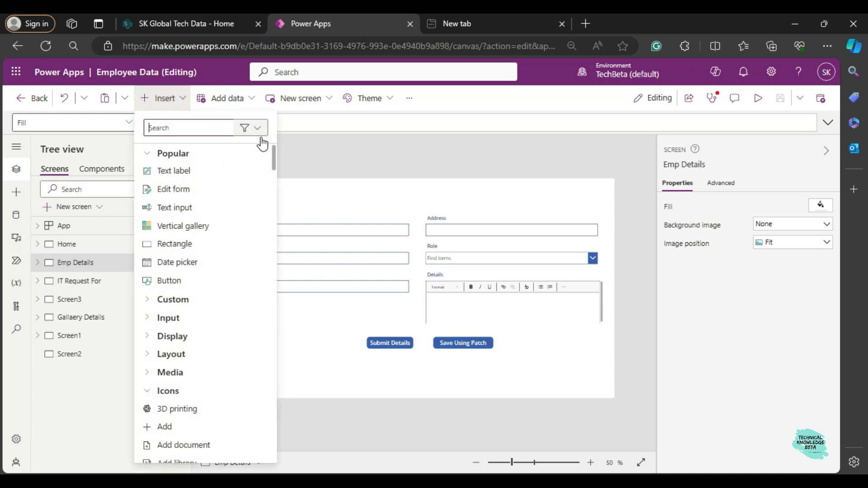
left_click(204, 127)
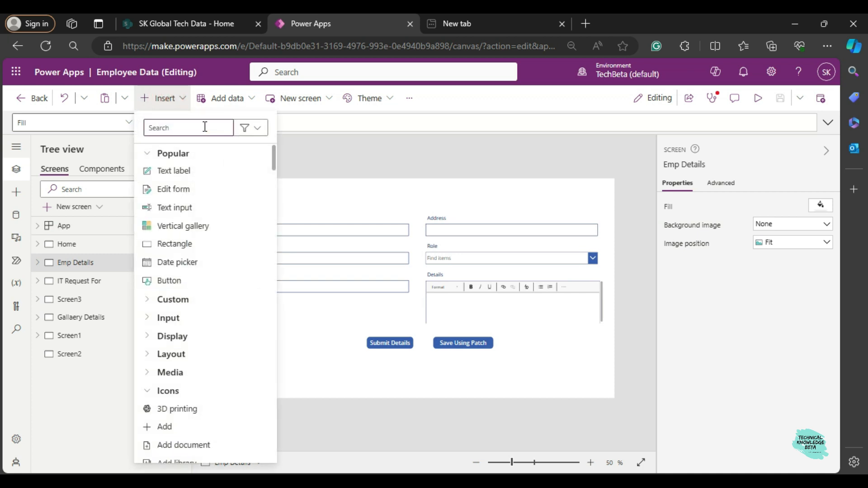
type("head")
left_click(196, 171)
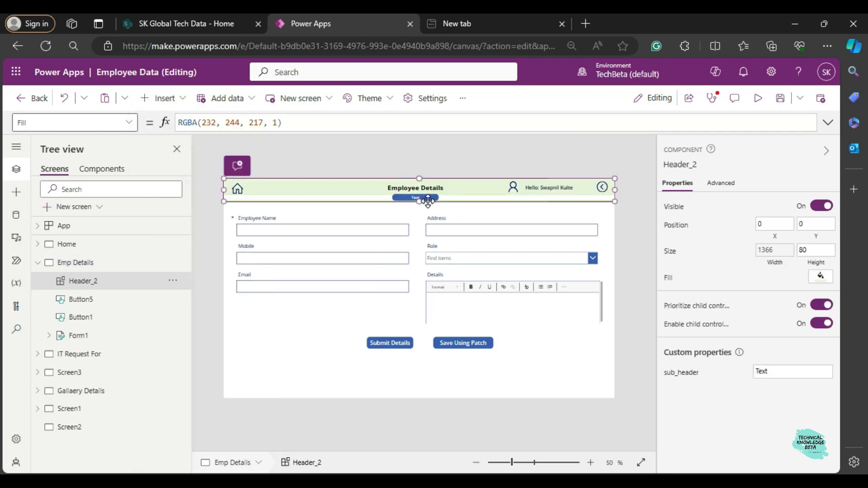
left_click(759, 99)
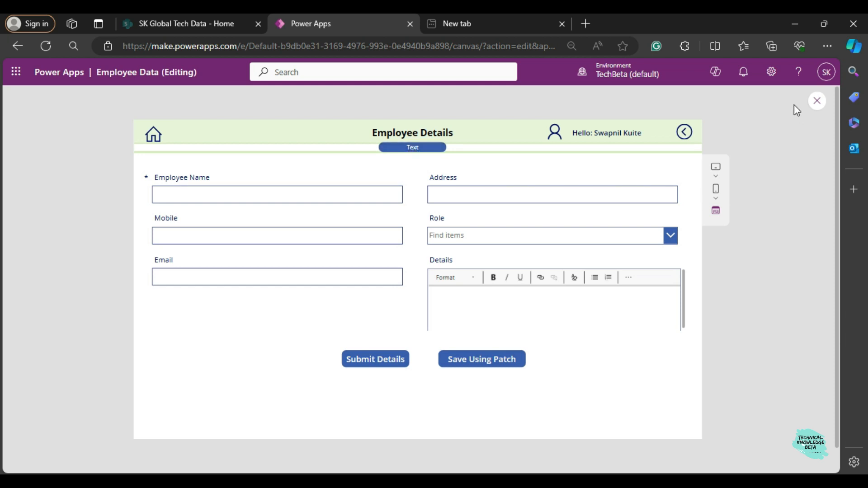
left_click(817, 101)
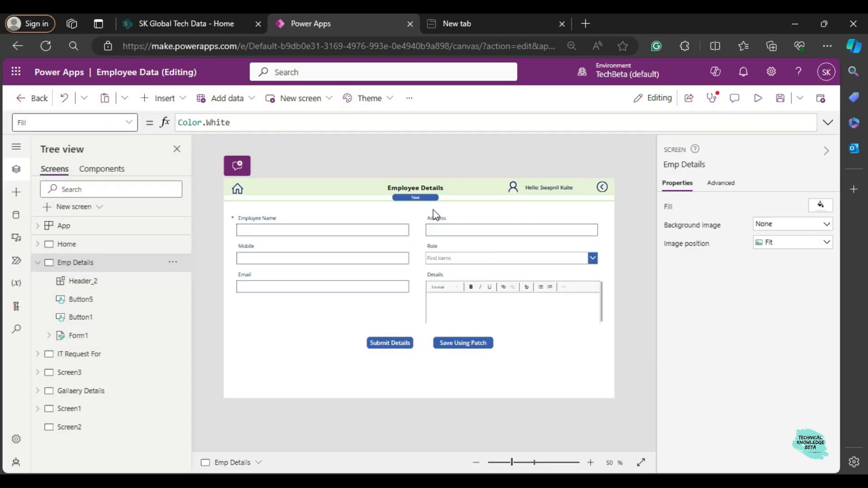
Set the sub_header property of the header on the Emp Details screen to "New Request".
left_click(418, 198)
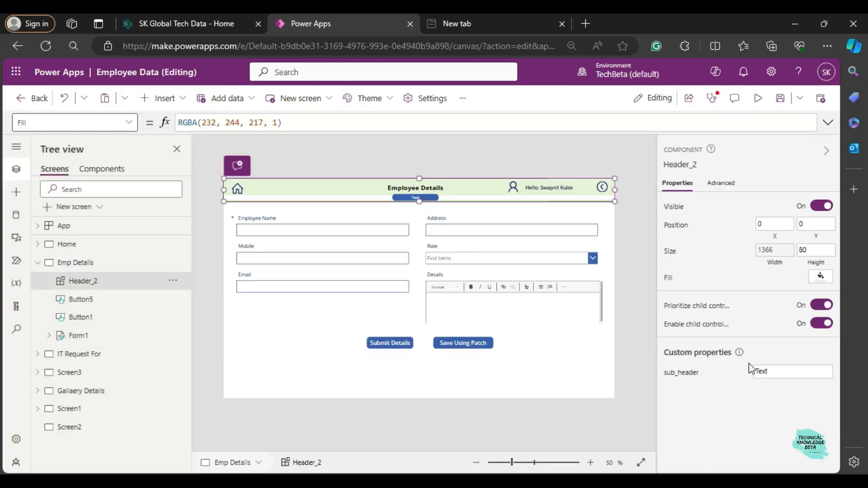
left_click(778, 370)
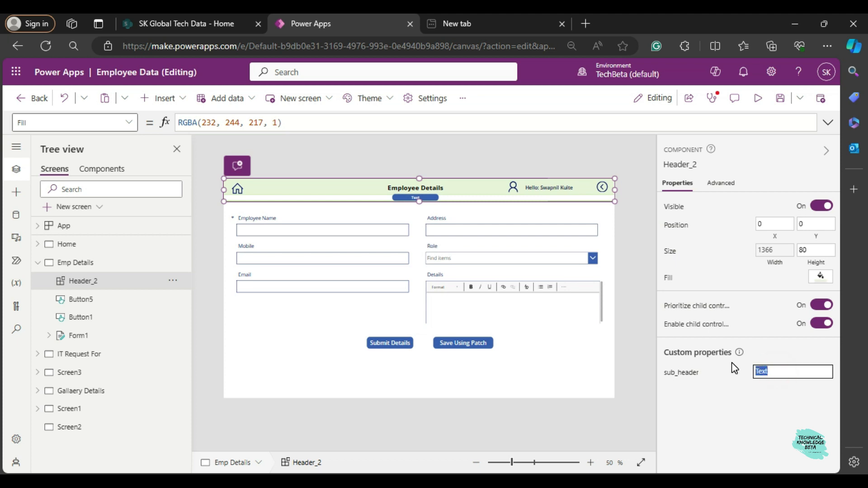
type("New Request")
Preview the app and test the header's back navigation and the New Entry button between the Emp Details and Home screens.
left_click(759, 97)
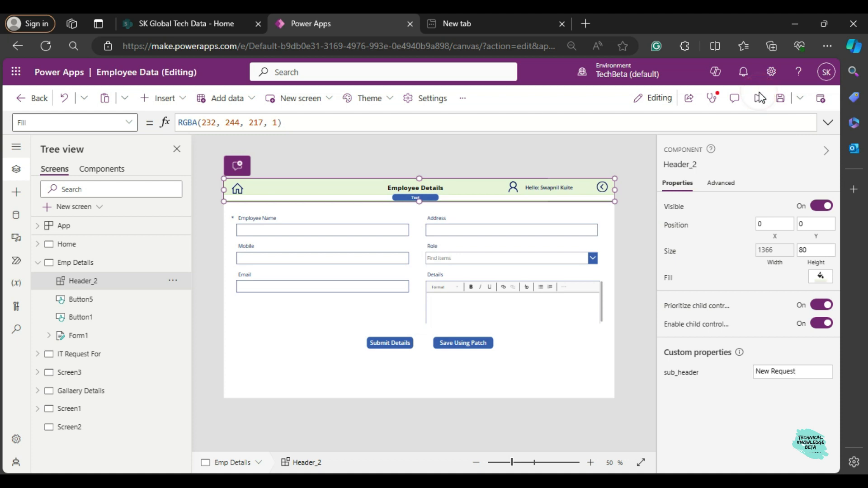
left_click(758, 100)
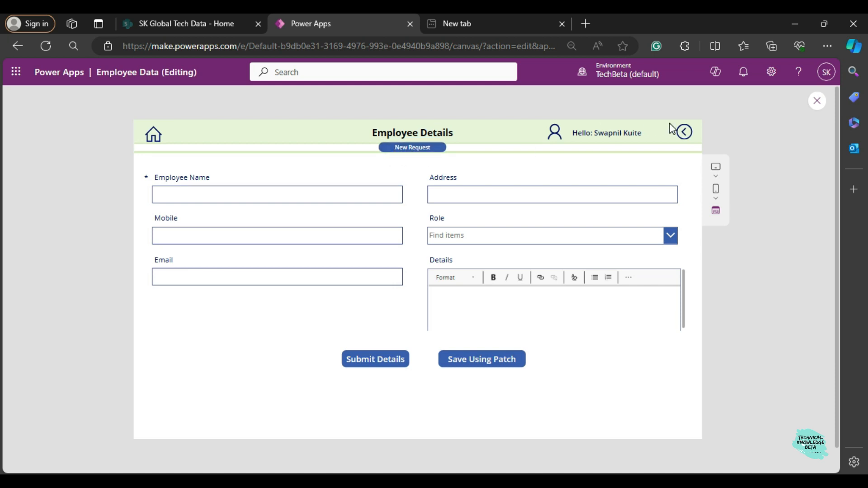
left_click(683, 132)
left_click(385, 245)
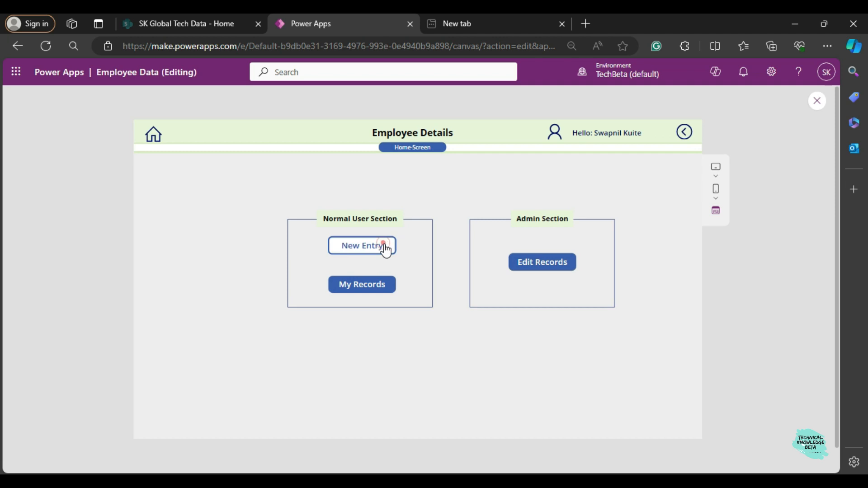
left_click(684, 133)
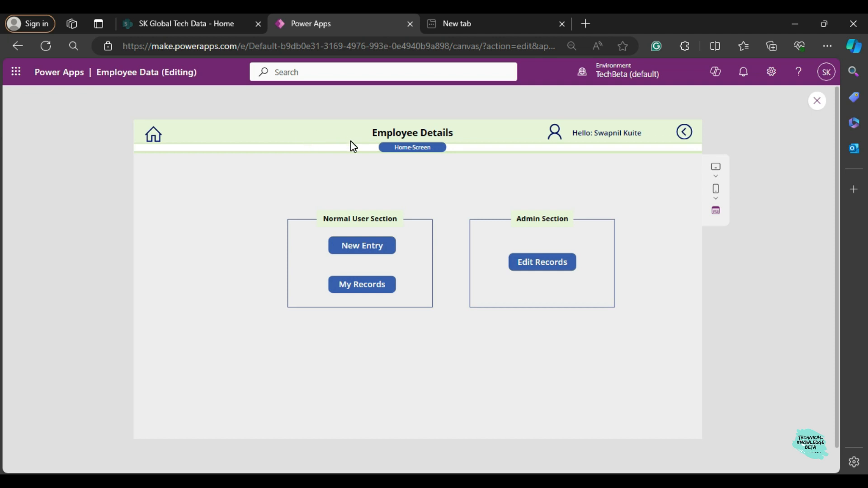
left_click(816, 101)
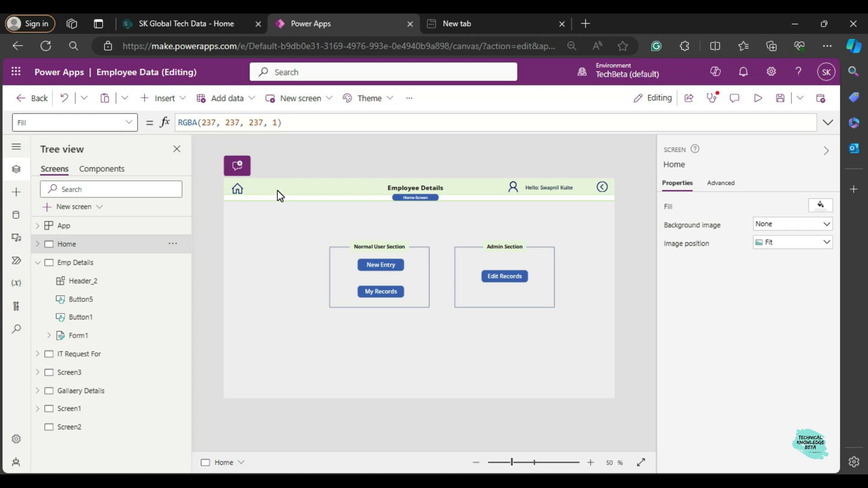
Delete the existing Header component from the app's components.
left_click(103, 170)
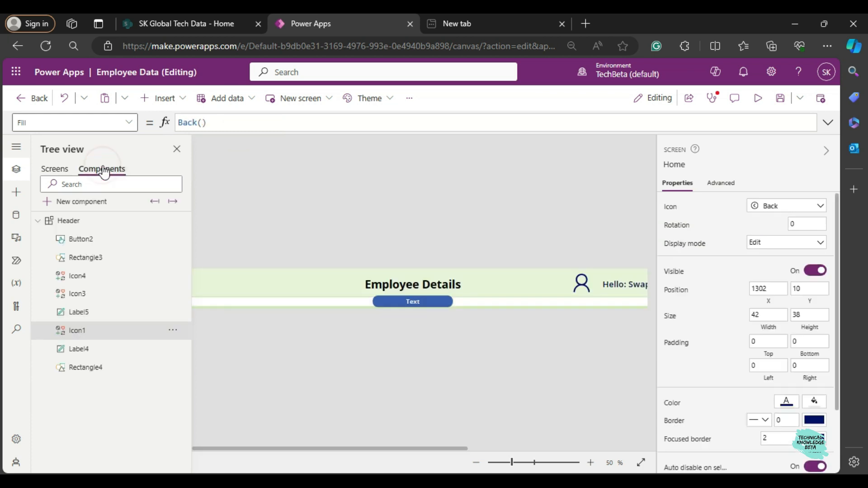
left_click(101, 221)
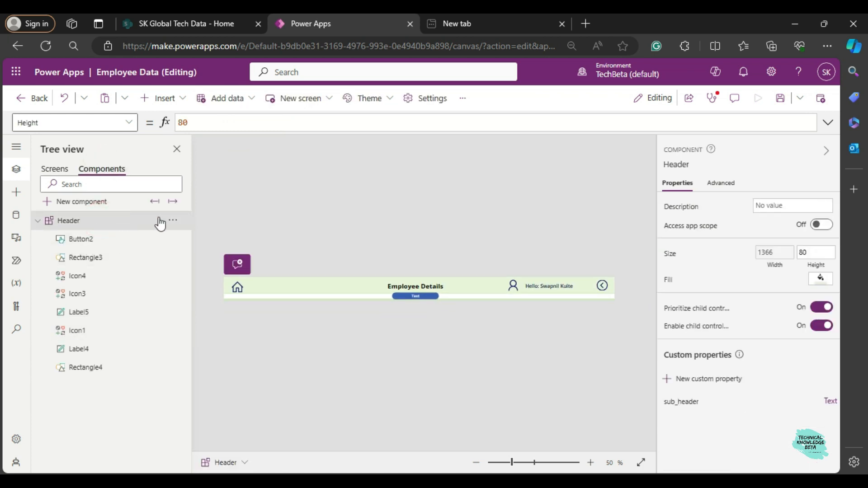
left_click(173, 221)
left_click(219, 286)
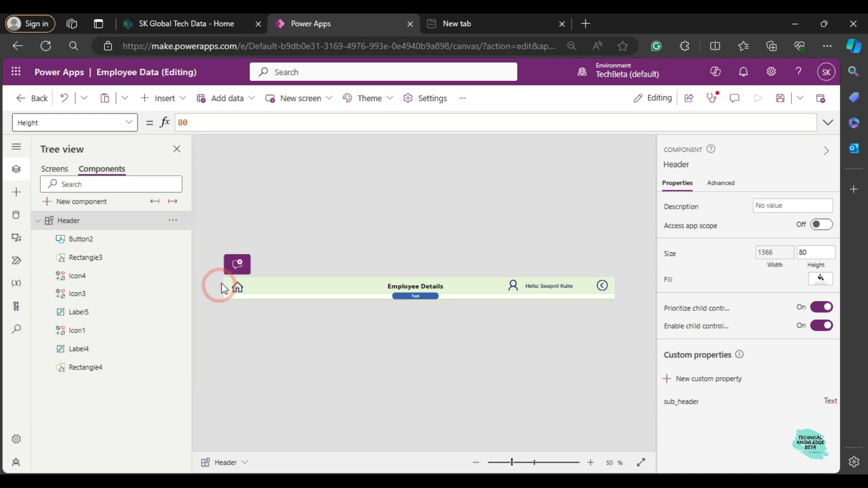
left_click(106, 171)
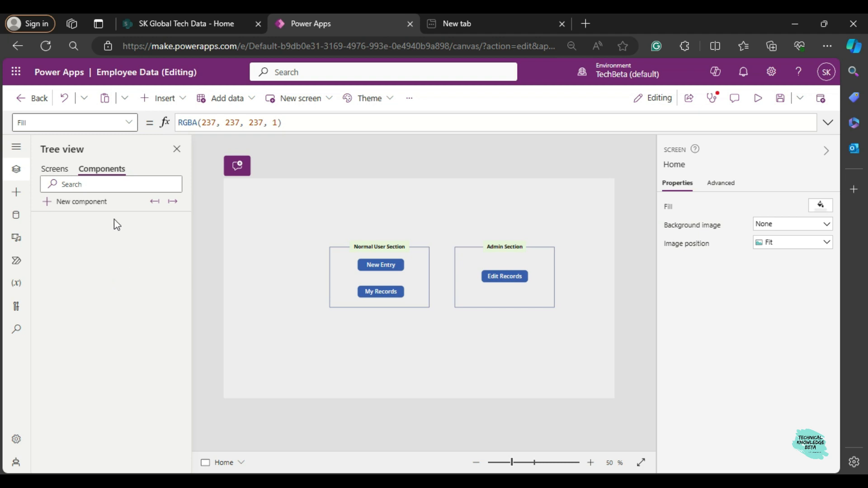
Create a new component and rename it header_component.
left_click(89, 205)
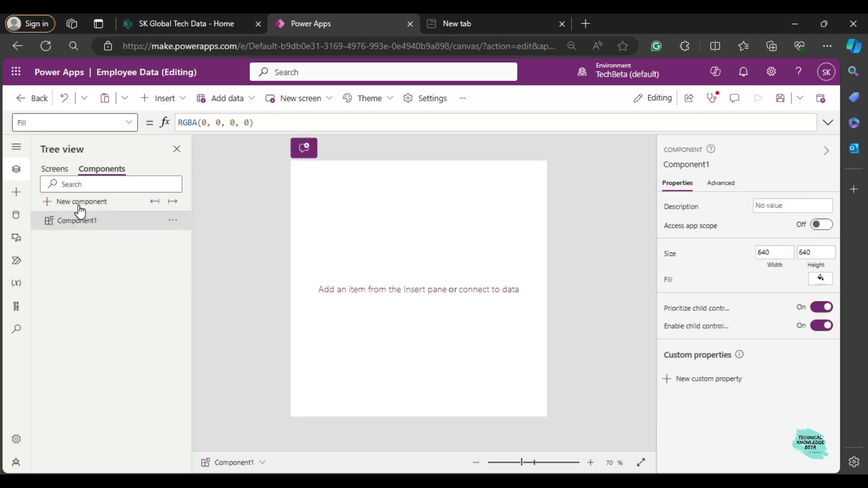
left_click(92, 221)
double_click(93, 221)
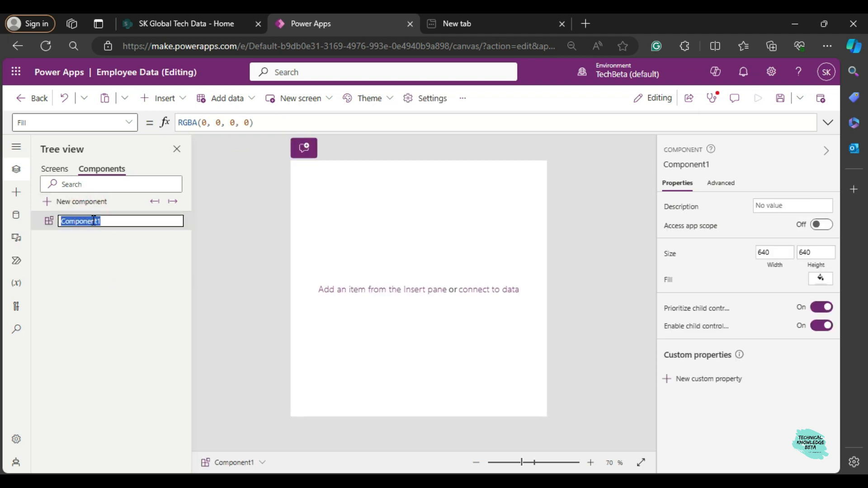
type("header")
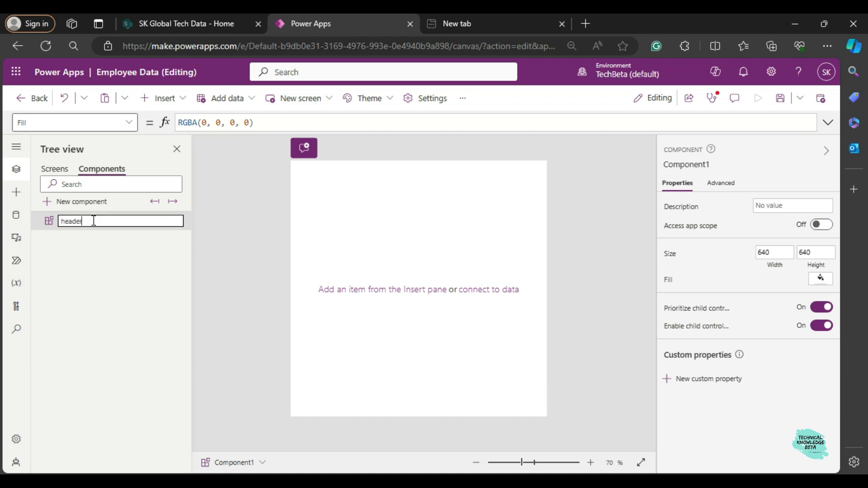
type("_component")
left_click(51, 279)
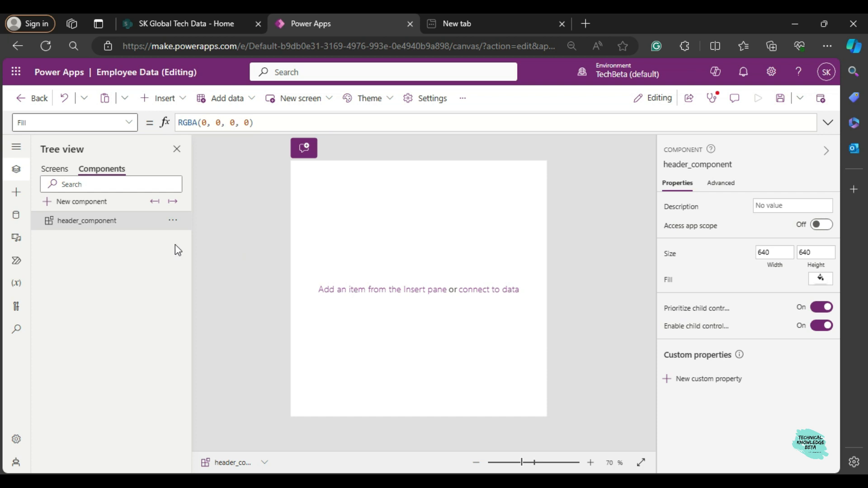
Examine the position and size of the form on the Emp Details screen.
left_click(54, 169)
left_click(294, 260)
left_click(87, 261)
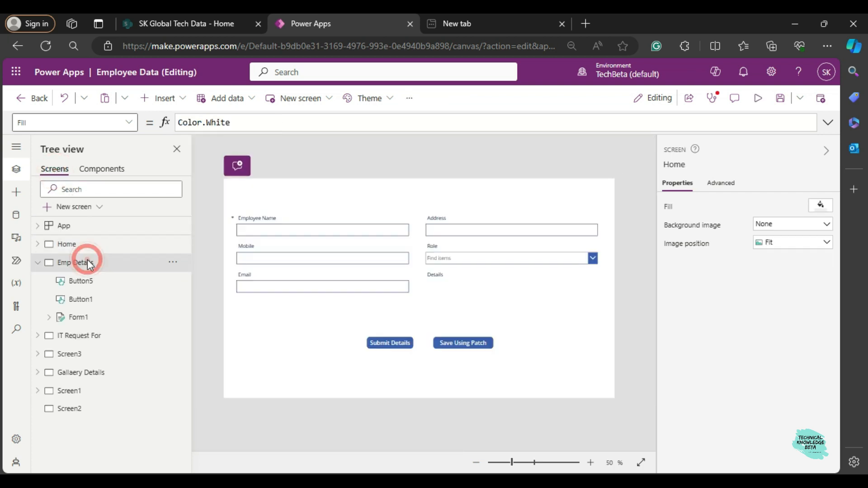
left_click(271, 352)
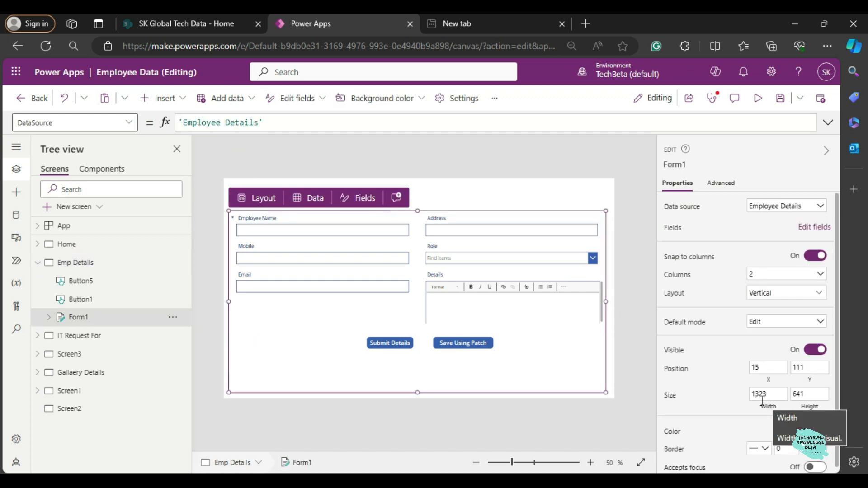
Set the Width property of header_component to the formula App.ActiveScreen.Width.
left_click(90, 175)
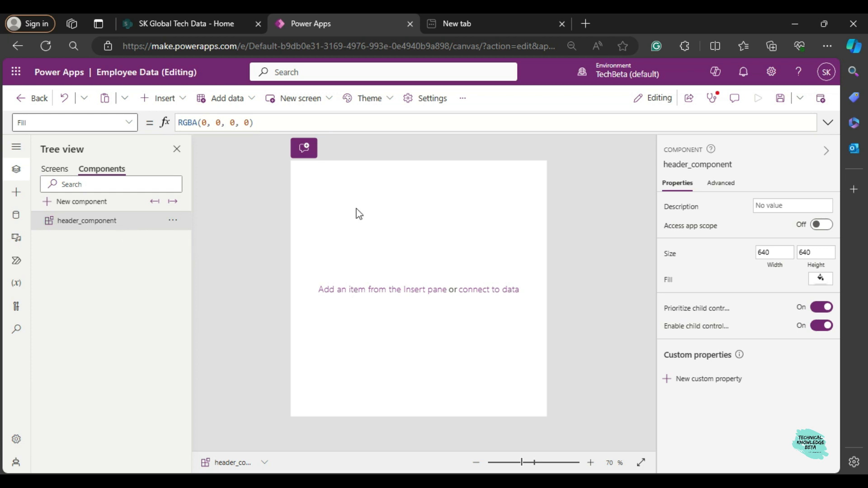
left_click(126, 122)
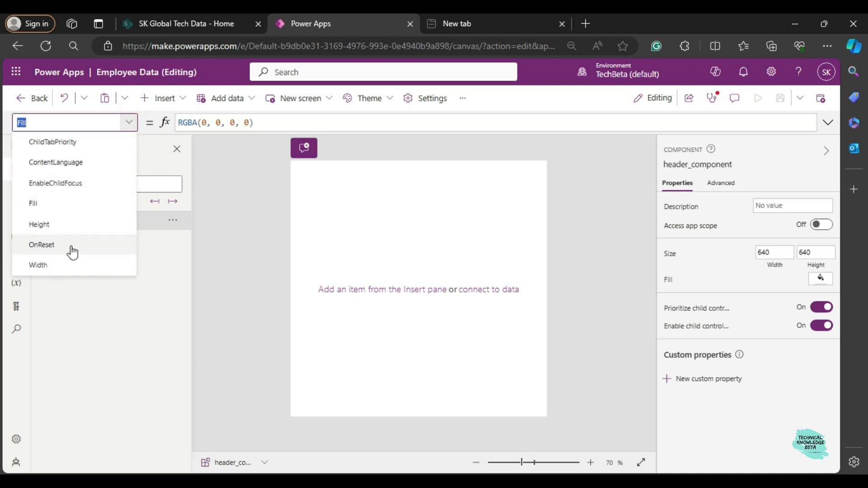
left_click(68, 266)
left_click(214, 123)
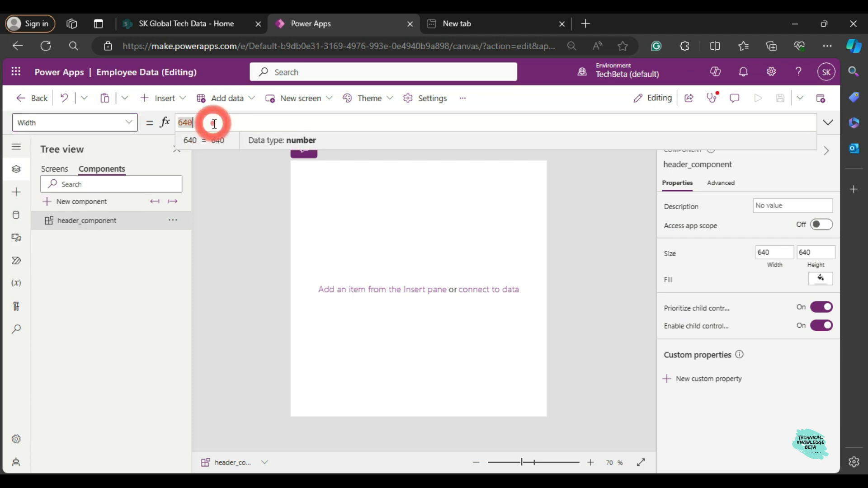
key("BackSpace")
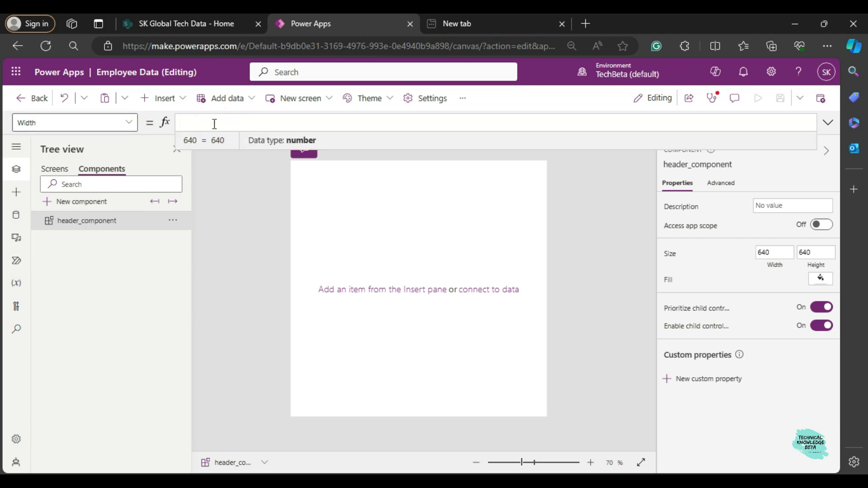
type("App.active")
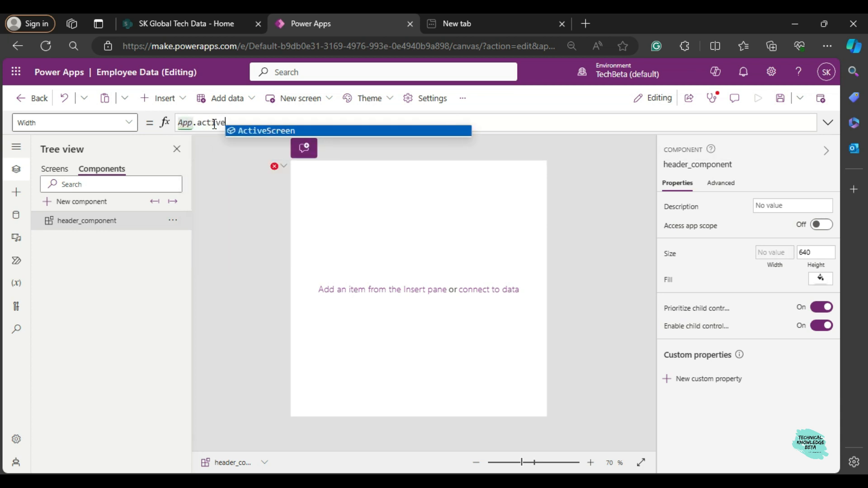
key("Tab")
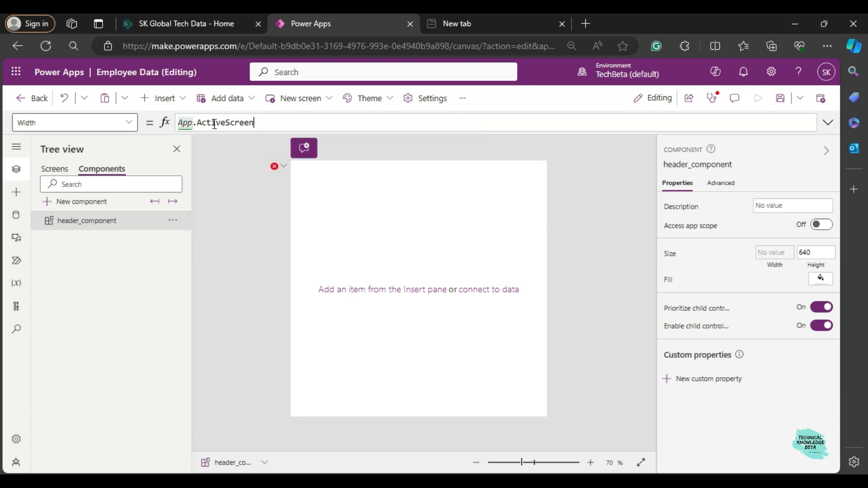
type(".")
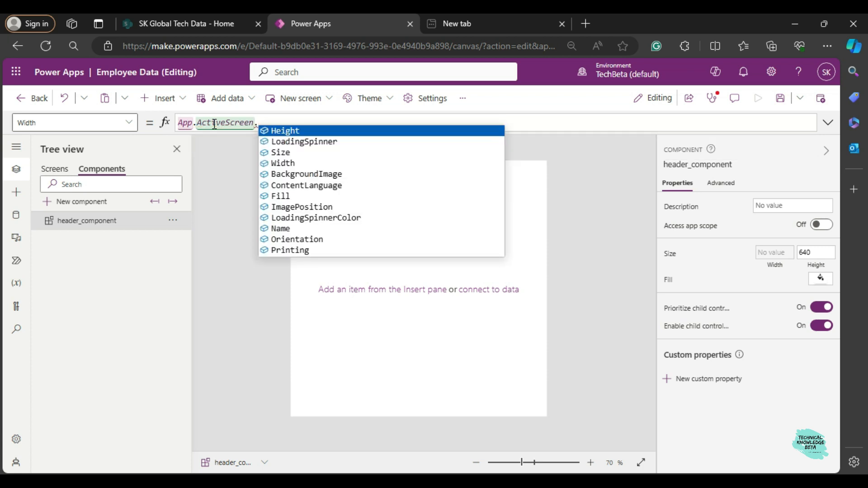
type("widh")
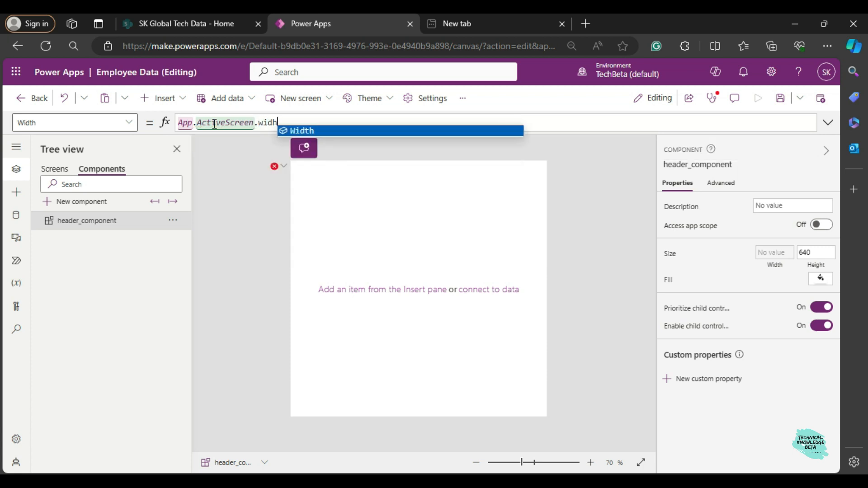
key("Tab")
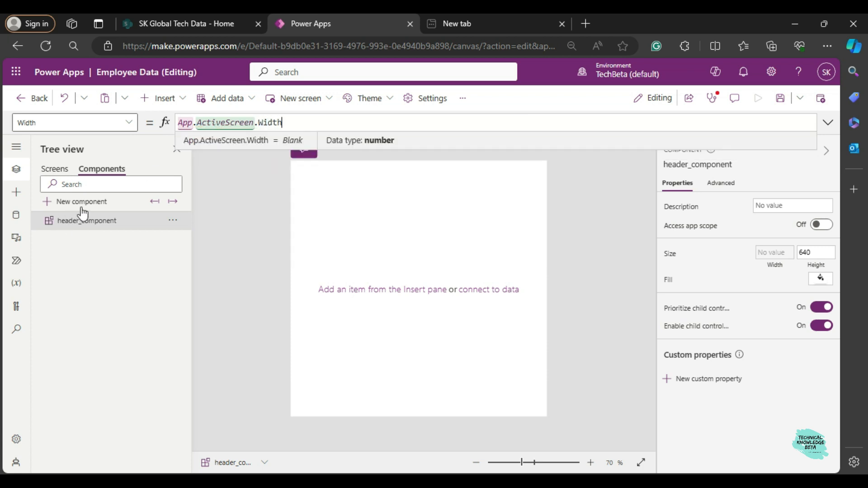
Switch to the app's screens and back to the components to refresh the displayed width of header_component.
left_click(58, 169)
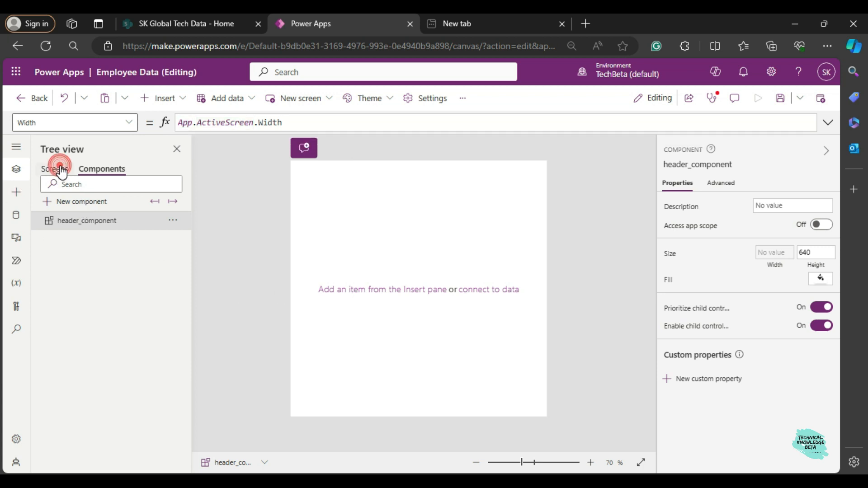
left_click(111, 170)
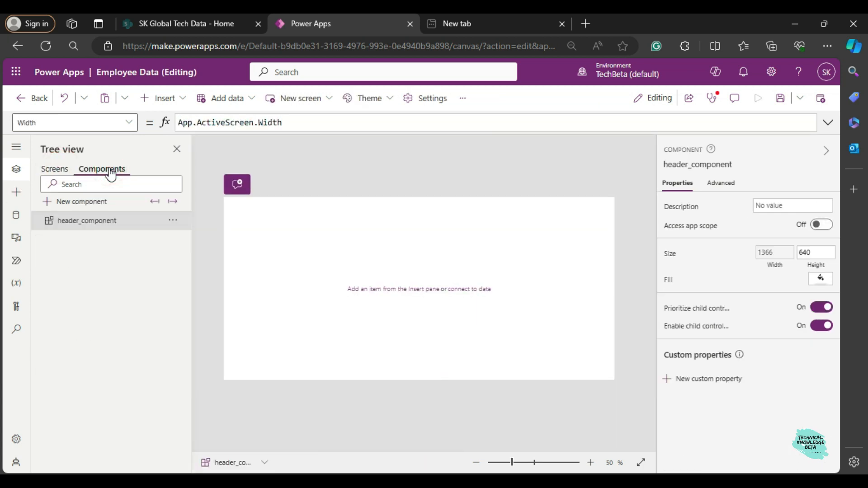
left_click(303, 270)
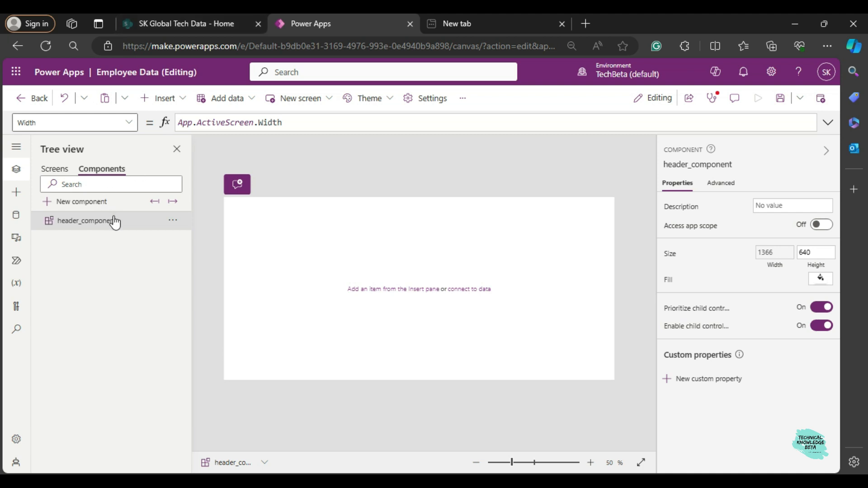
Set the Height property of header_component to 70.
left_click(68, 123)
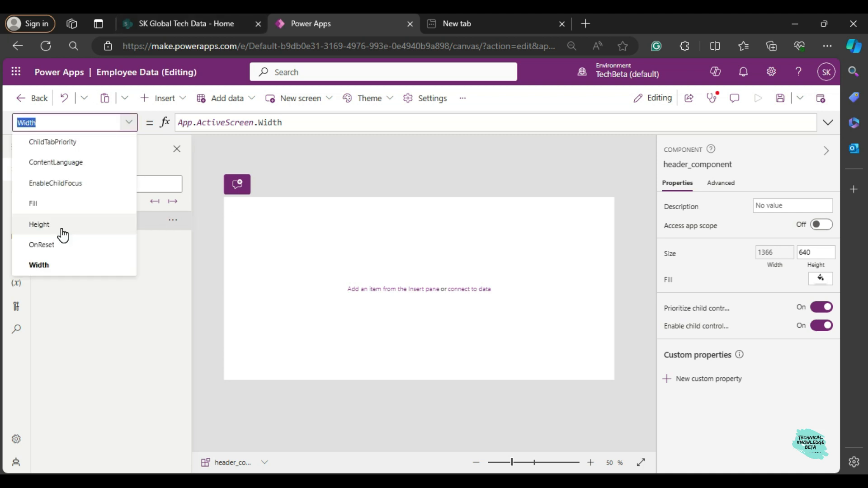
left_click(63, 234)
left_click(801, 251)
left_click_drag(817, 250, 777, 254)
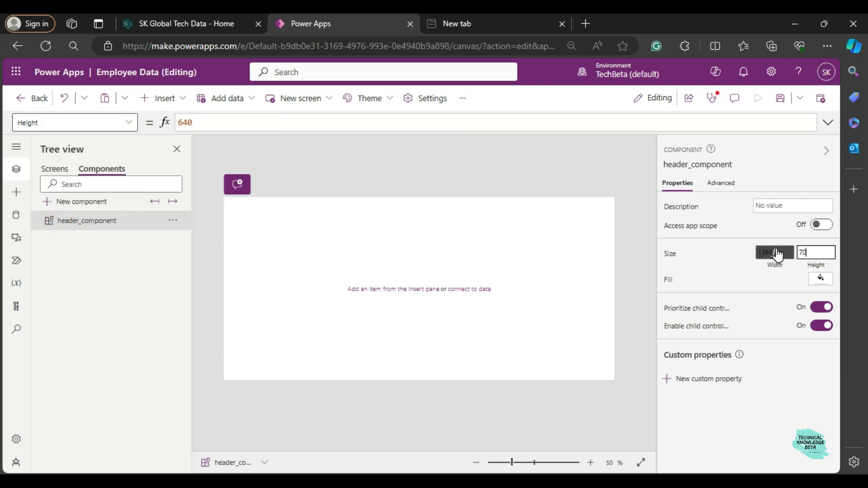
left_click(698, 258)
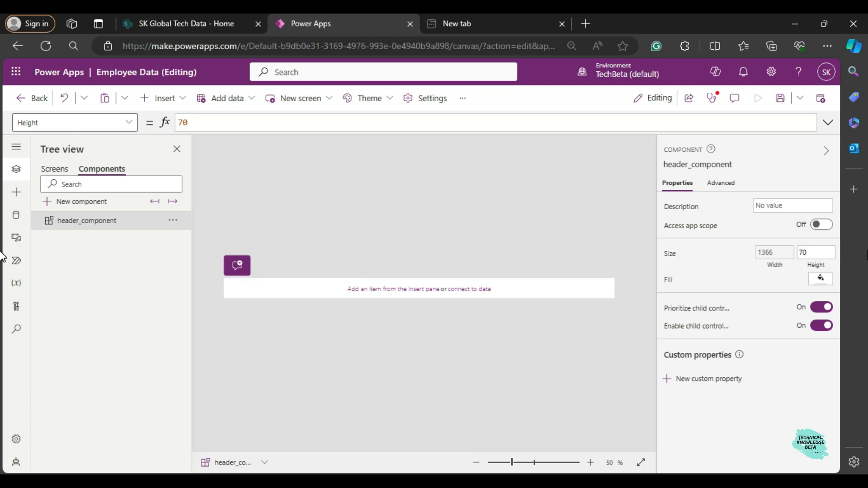
Change the height of header_component to 80.
left_click_drag(821, 249, 768, 259)
type("80")
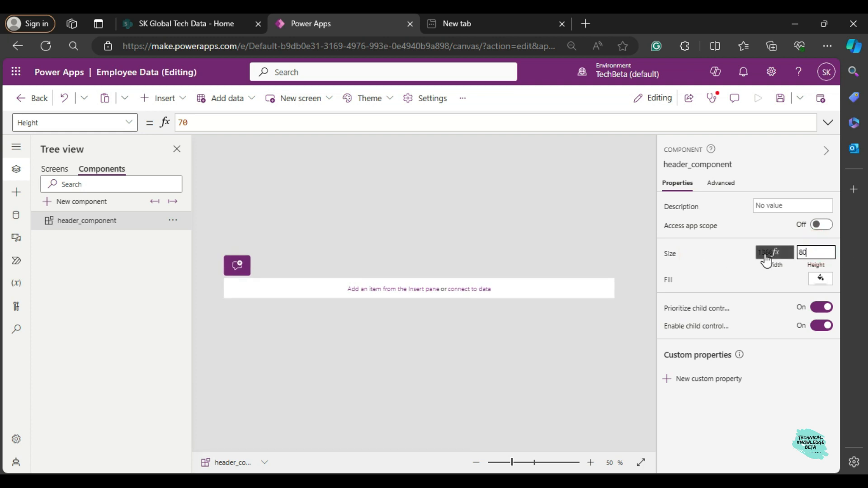
left_click(722, 251)
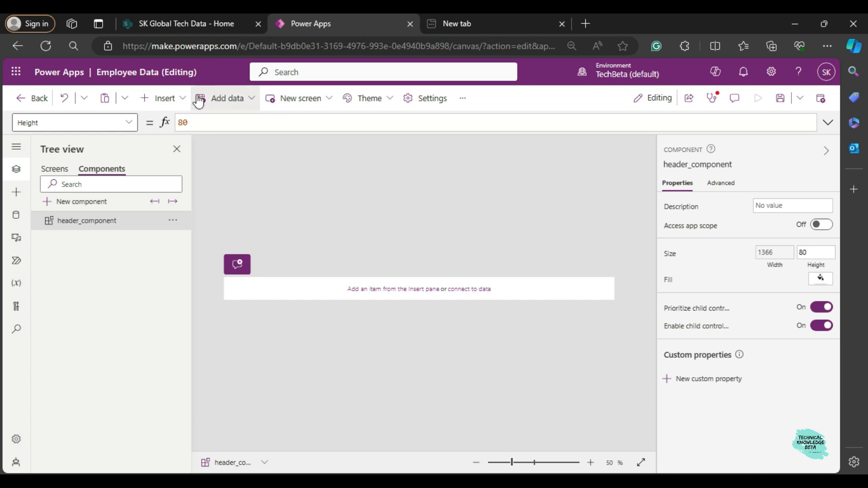
Add a text label to header_component and place it near the middle, at about X 531, Y 6.
left_click(162, 107)
left_click(171, 166)
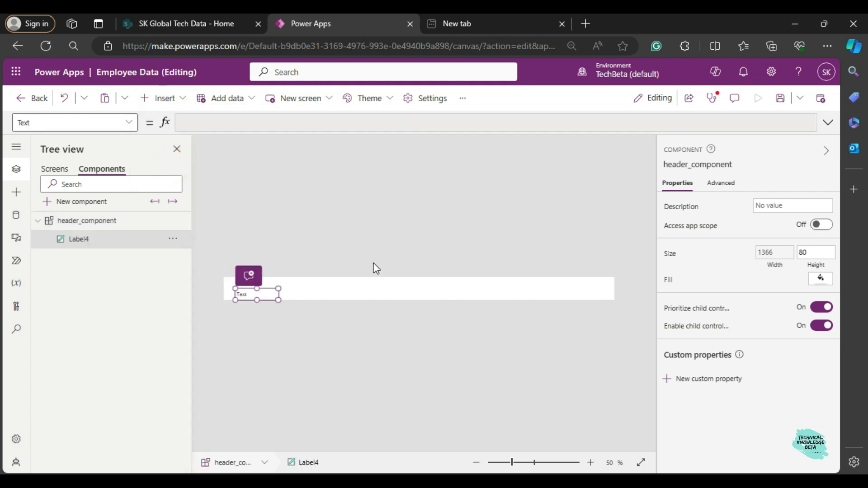
left_click_drag(273, 292, 416, 283)
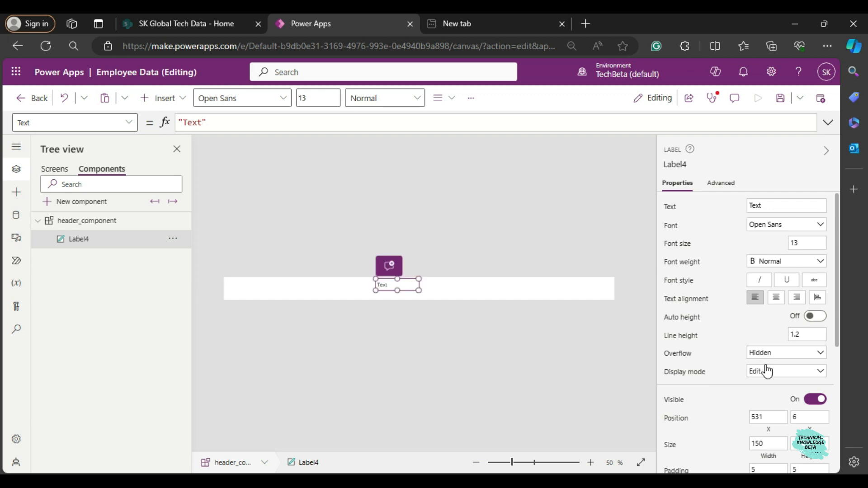
Make the text of the new label bold and center-aligned.
left_click(774, 267)
left_click(771, 274)
left_click(517, 229)
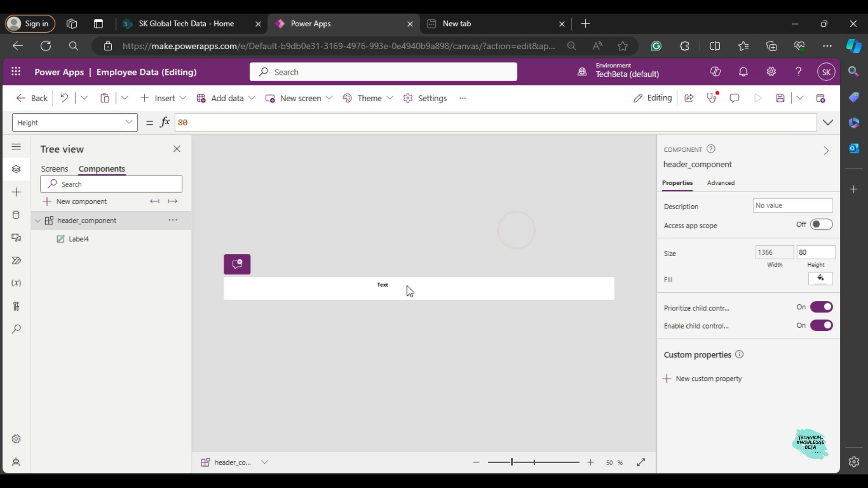
left_click(383, 284)
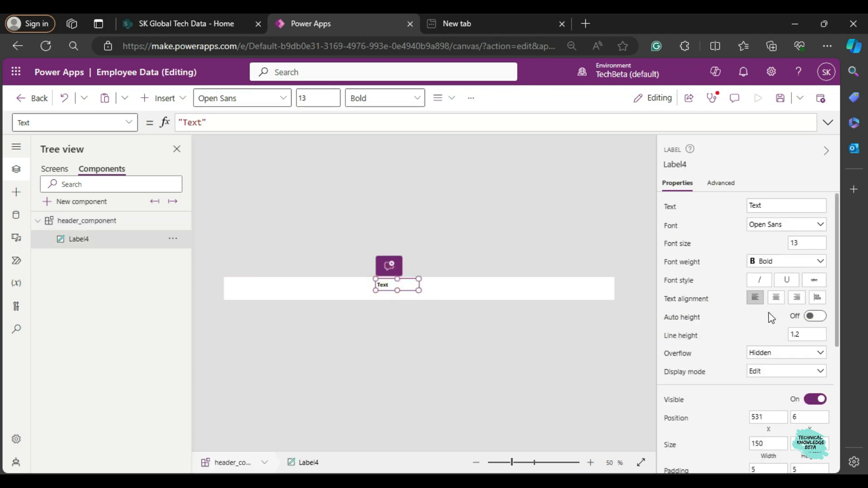
left_click(774, 302)
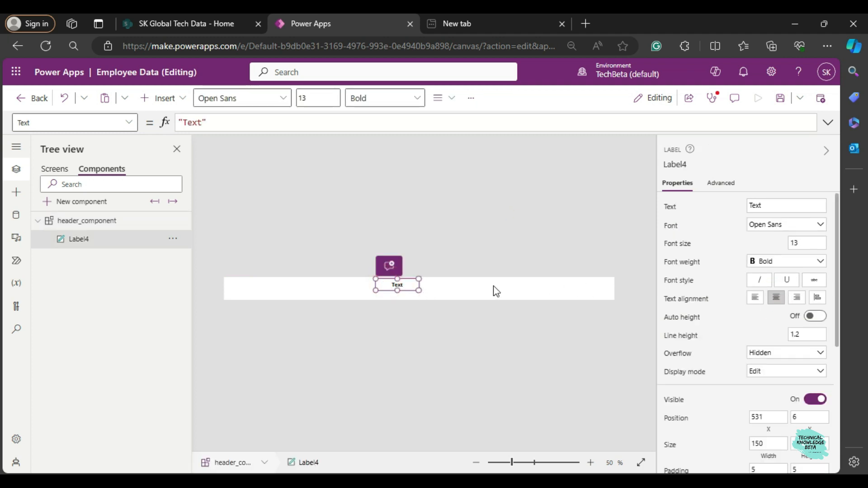
Widen the bold label to about 306 and set its text to Employee Details.
mouse_move(418, 291)
left_mouse_down()
mouse_move(463, 292)
mouse_move(427, 288)
left_mouse_up()
double_click(775, 207)
key("BackSpace")
type("Employee Detqails")
key("BackSpace")
key("BackSpace")
key("BackSpace")
key("BackSpace")
key("BackSpace")
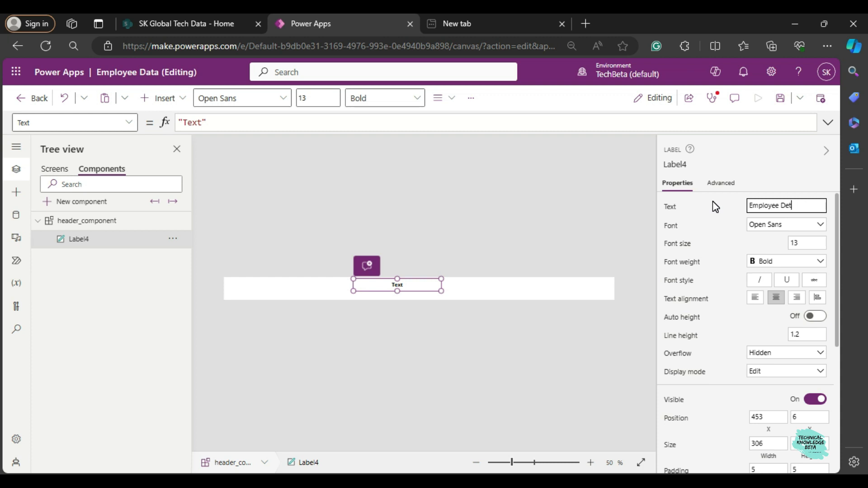
type("ails")
left_click(734, 167)
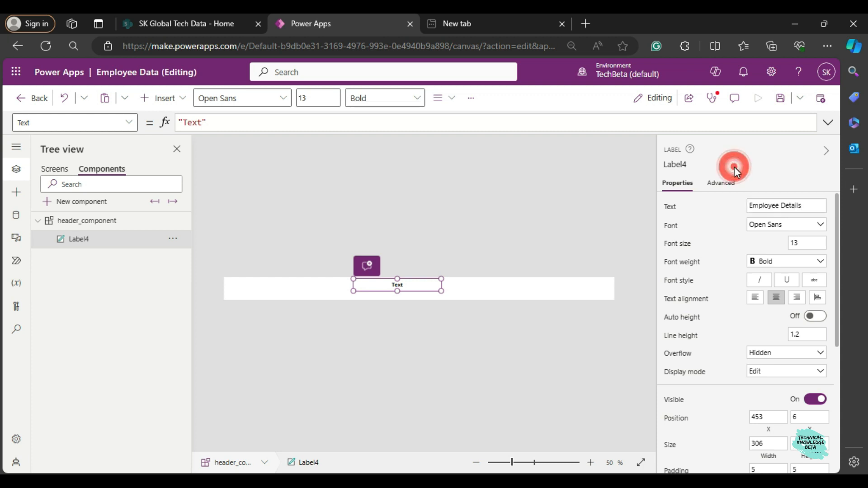
Shift the Employee Details label horizontally to about X 483, keeping it at Y 6.
left_click(538, 271)
left_click(409, 285)
left_click_drag(409, 285, 418, 283)
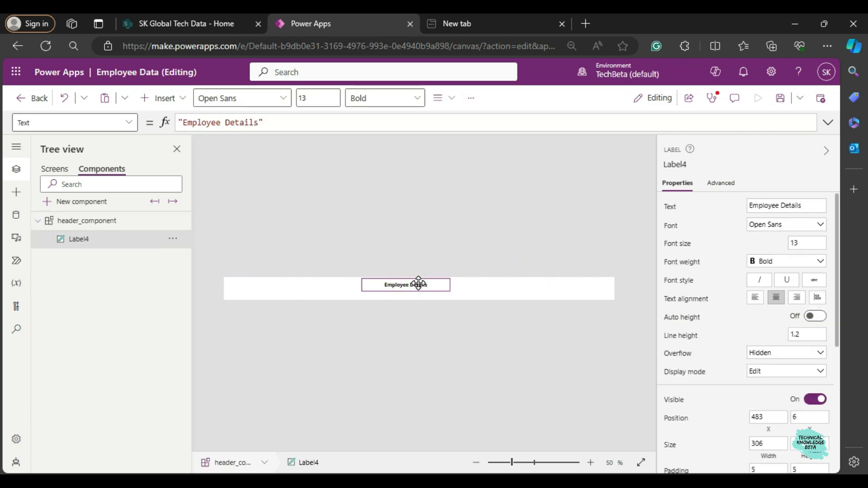
left_click(446, 236)
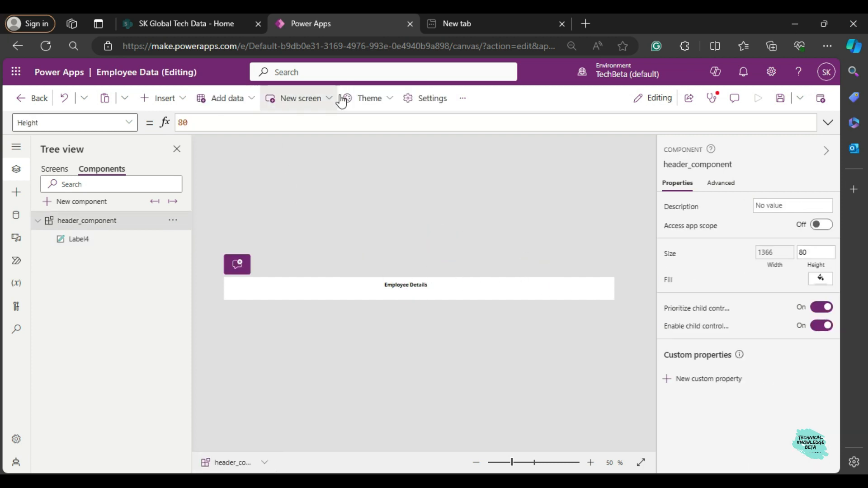
Add a second text label about 204 wide at about X 1006, Y 8, with the text formula "Hey, " & User().FullName.
left_click(167, 99)
left_click_drag(175, 171, 570, 293)
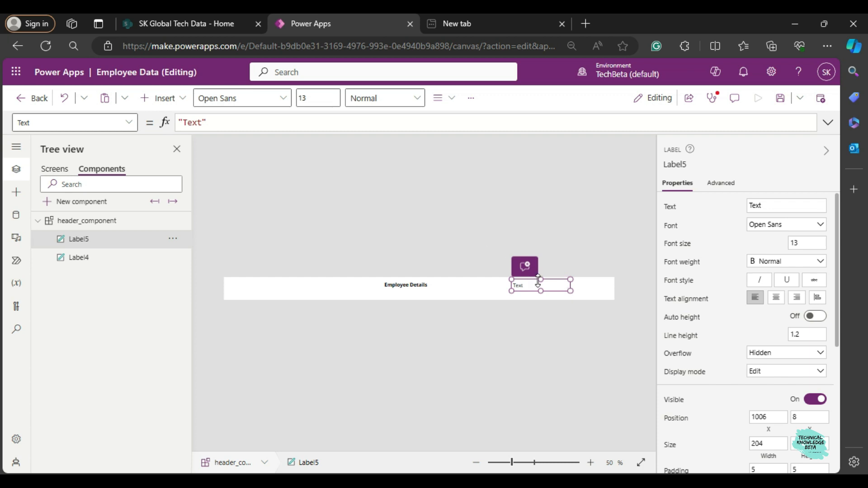
left_click(207, 123)
key("BackSpace")
type("Het")
key("BackSpace")
type("y,")
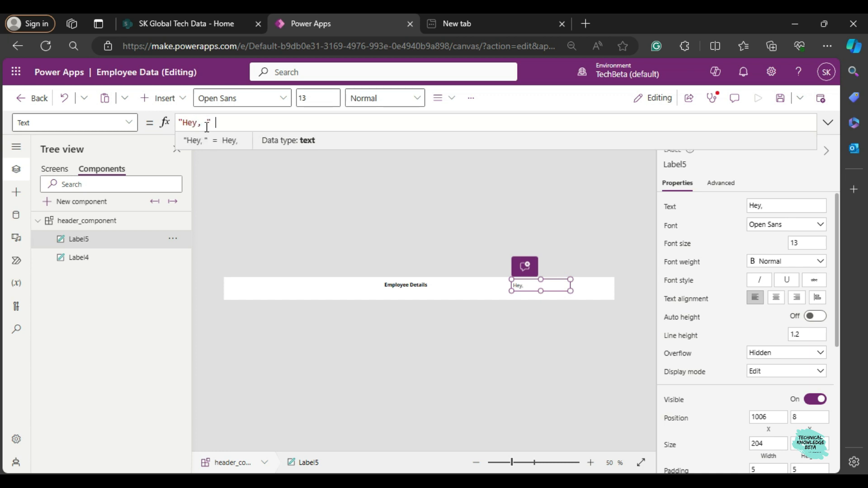
type(" \" & User")
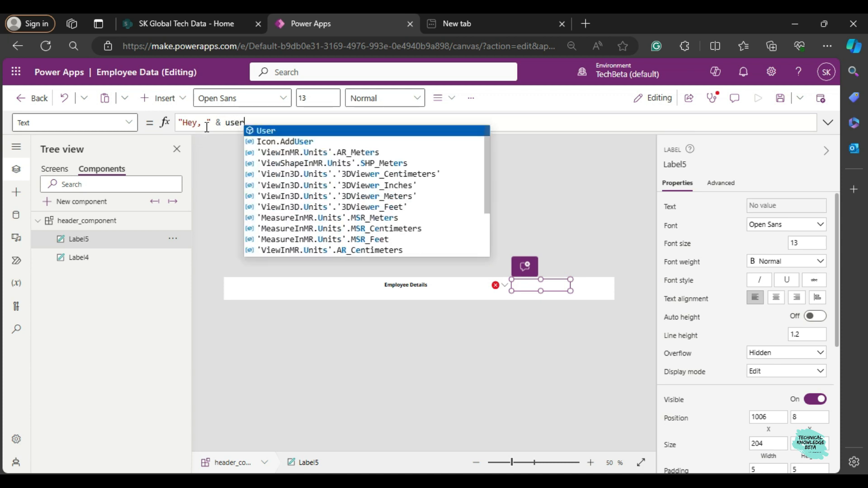
type("()")
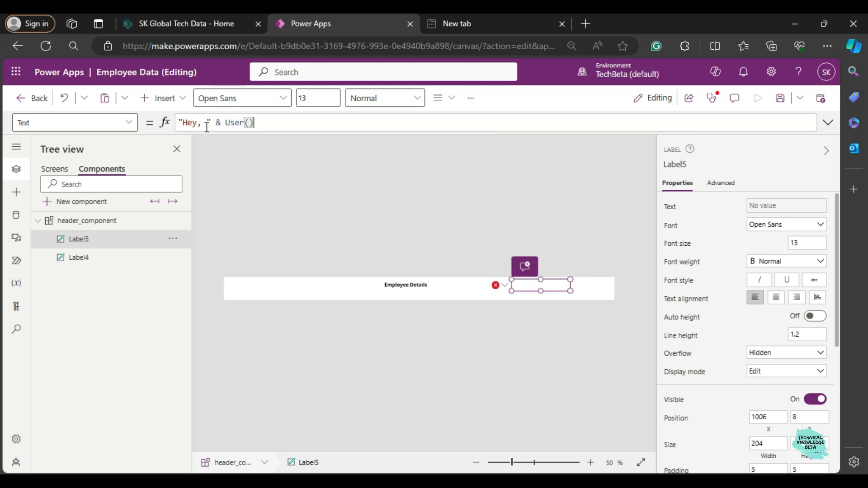
type(".")
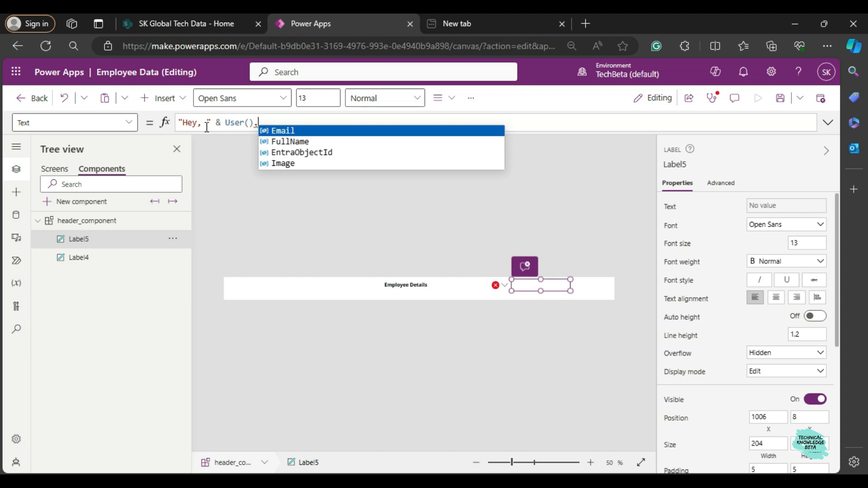
key("Down")
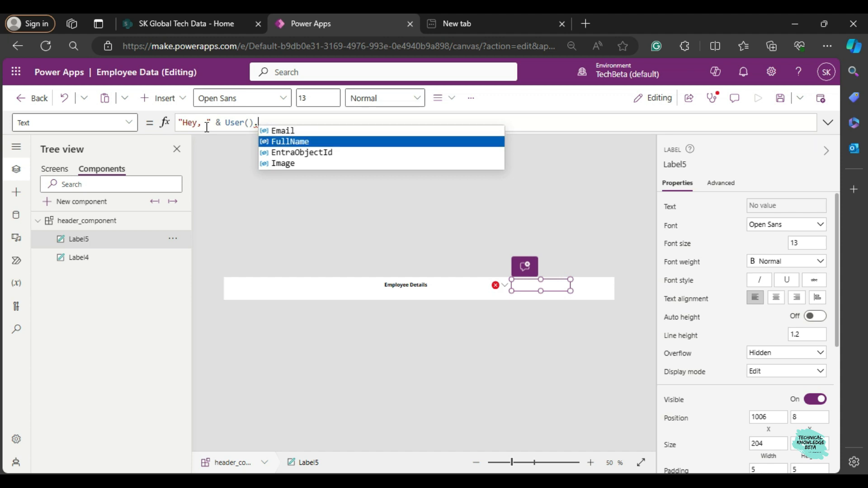
key("Tab")
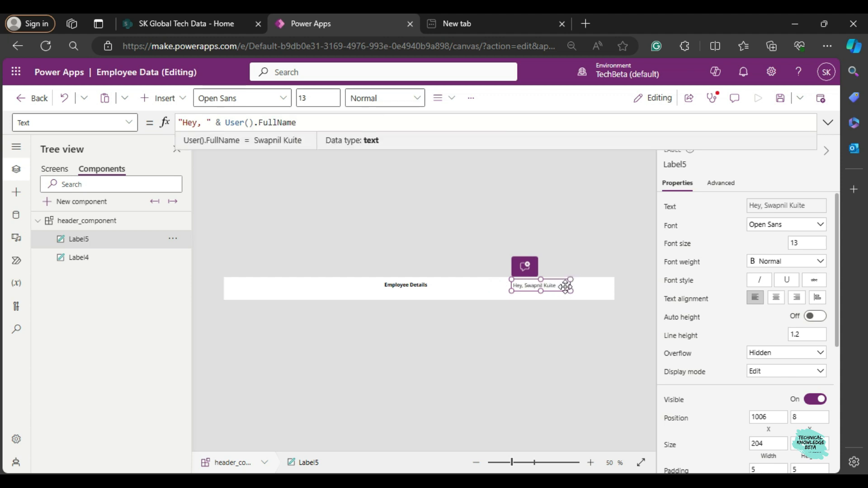
left_click(531, 289)
left_click(364, 223)
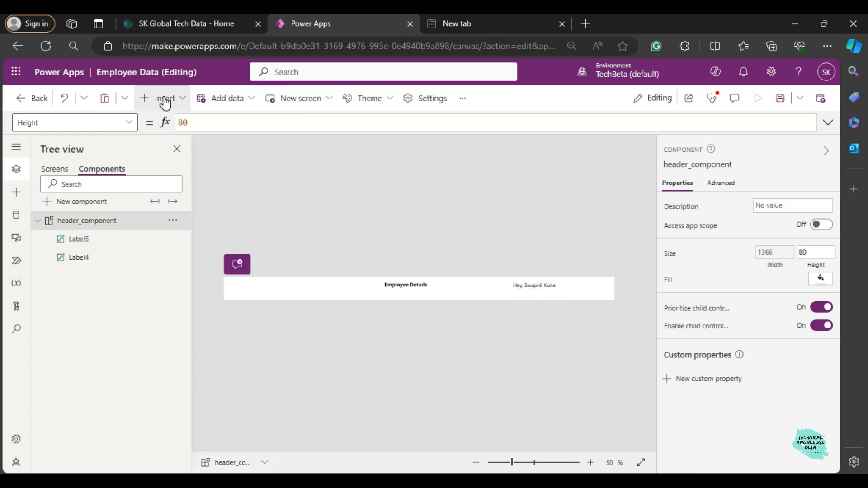
Insert a Back arrow icon and place it at the right end of the header, at about X 1310, Y 8.
left_click(164, 99)
left_click(188, 129)
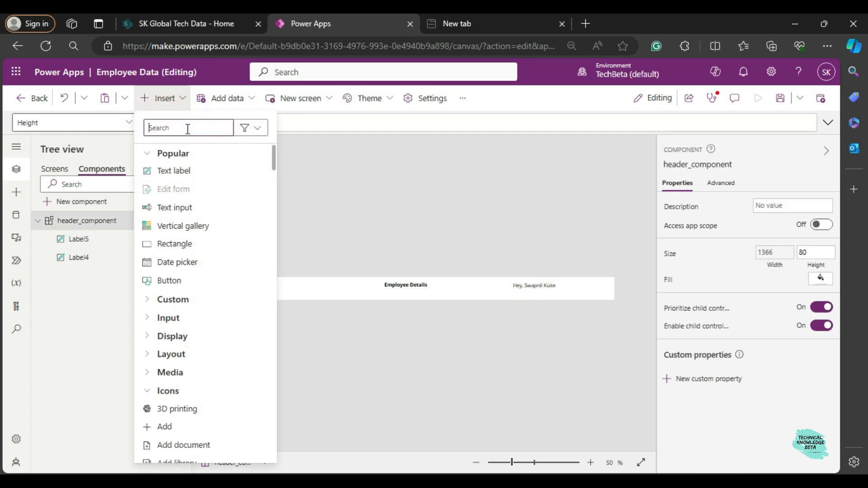
type("bac")
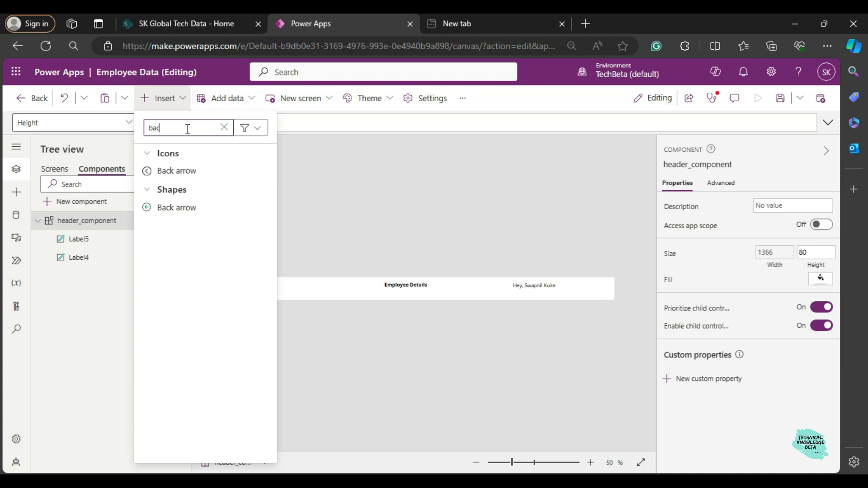
left_click(193, 175)
left_click_drag(244, 291, 605, 286)
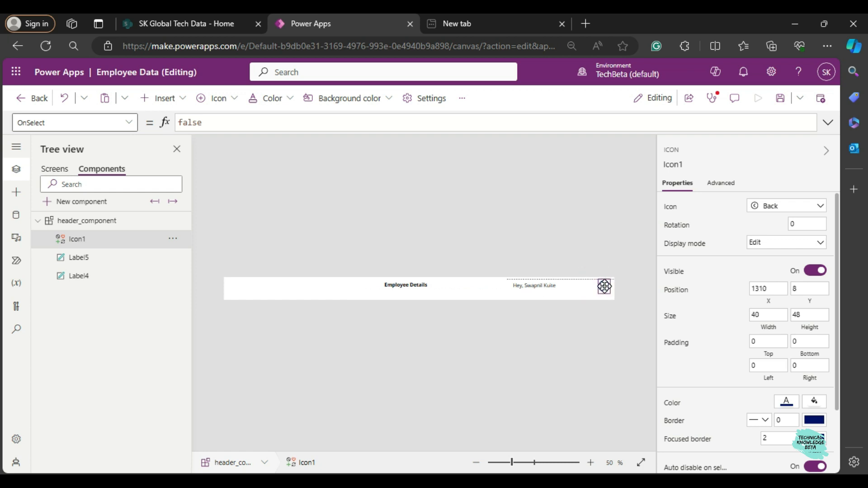
left_click(568, 268)
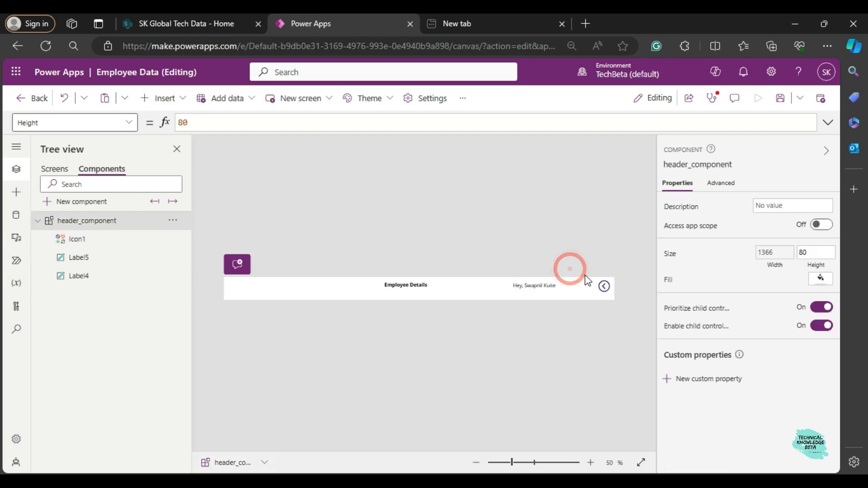
Shrink the Back arrow icon to about 38 wide and 40 high.
left_click(603, 286)
left_click_drag(610, 293, 609, 292)
left_click(585, 258)
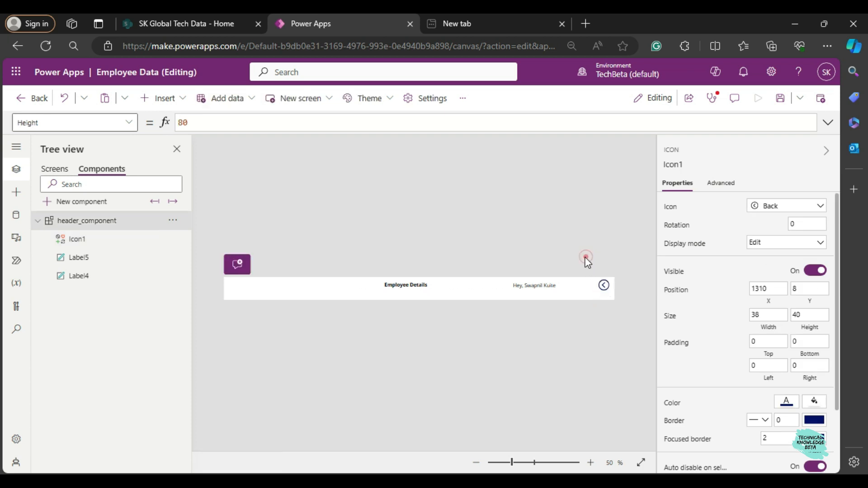
left_click(605, 285)
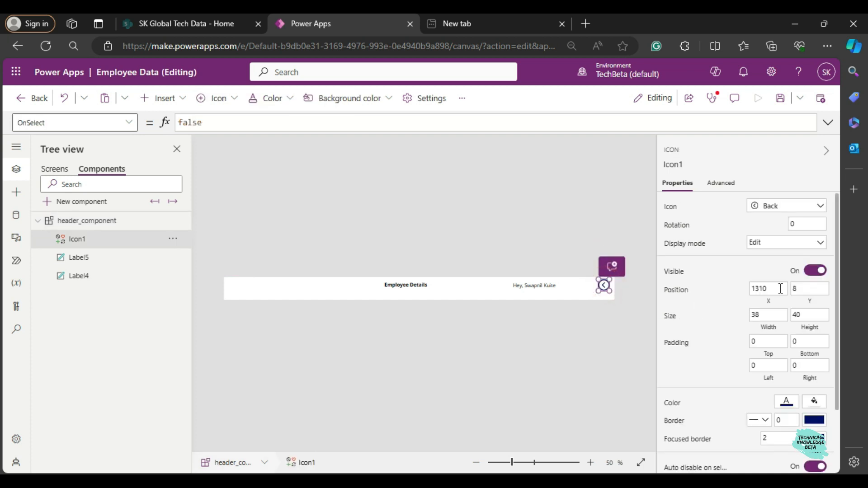
left_click(514, 263)
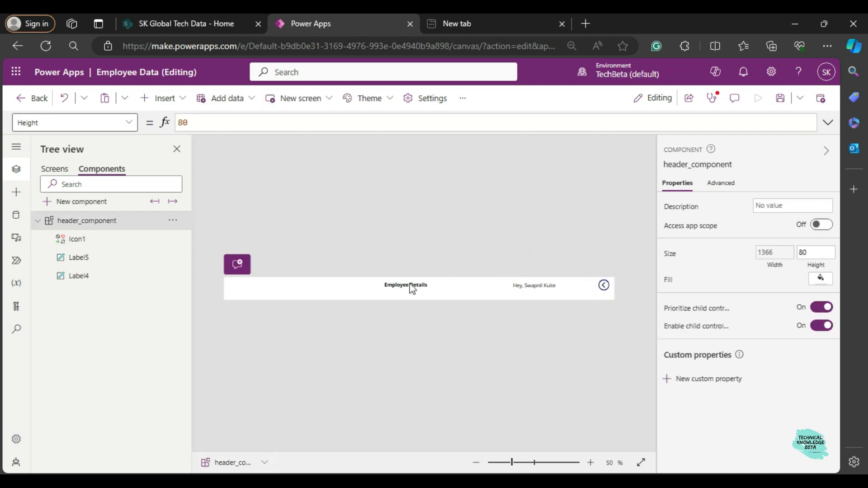
Insert a Rectangle shape into the header component.
left_click(385, 290)
left_click(328, 295)
left_click(155, 105)
left_click(176, 126)
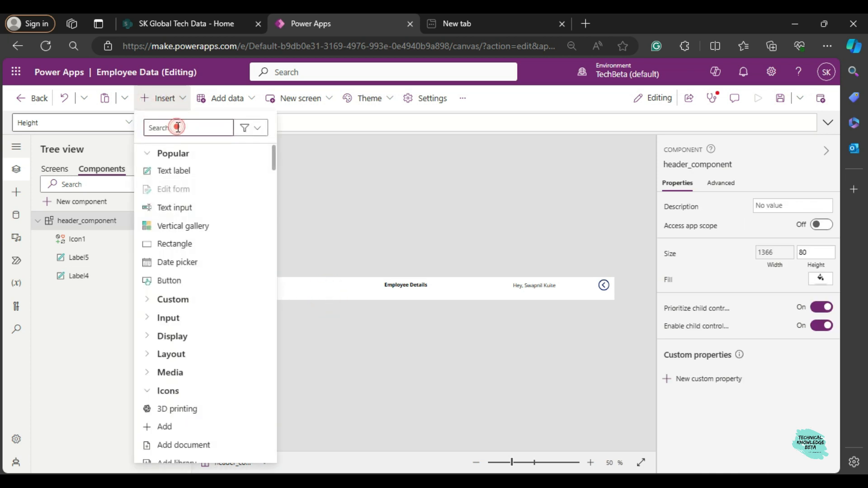
type("red")
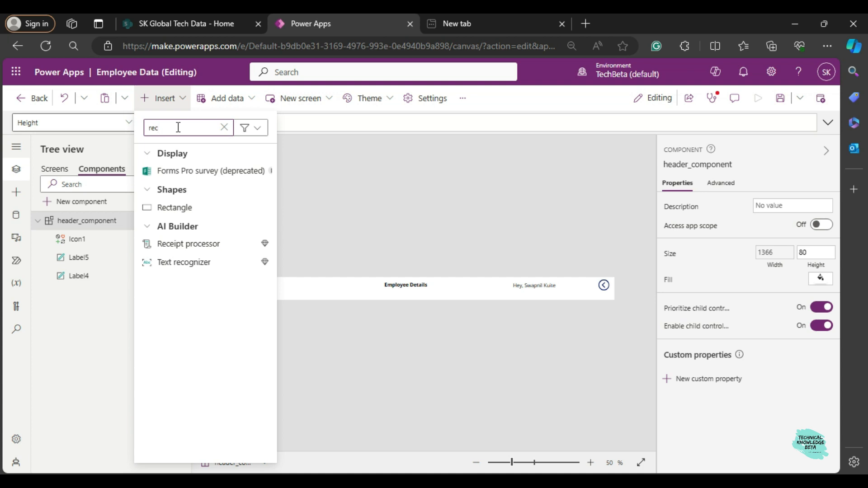
key("BackSpace")
key("BackSpace")
key("BackSpace")
type("recta")
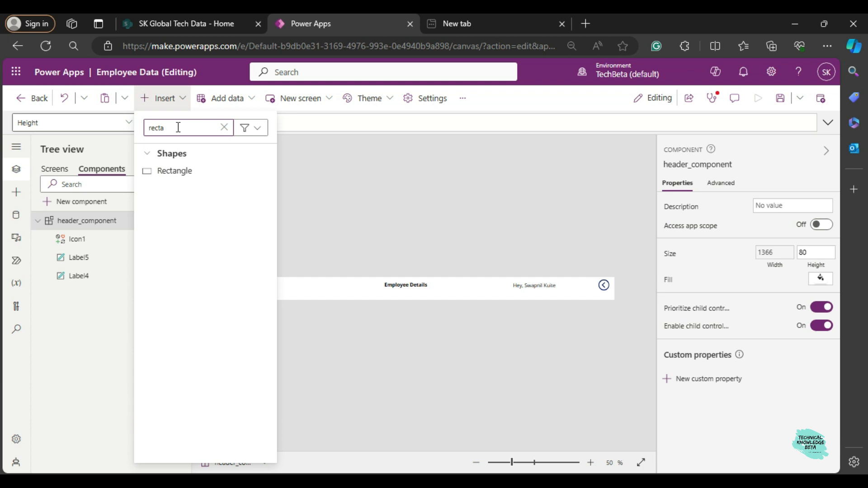
left_click(174, 170)
Stretch the rectangle across the header's full 1366 width, reduce its height to about 28 and place it at X 0, Y 52.
left_click_drag(275, 300, 615, 301)
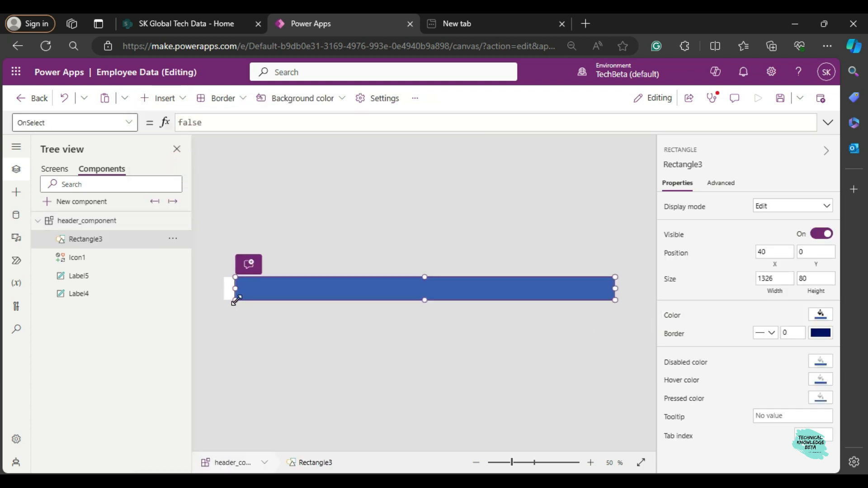
left_click_drag(236, 300, 216, 299)
left_click_drag(417, 278, 417, 293)
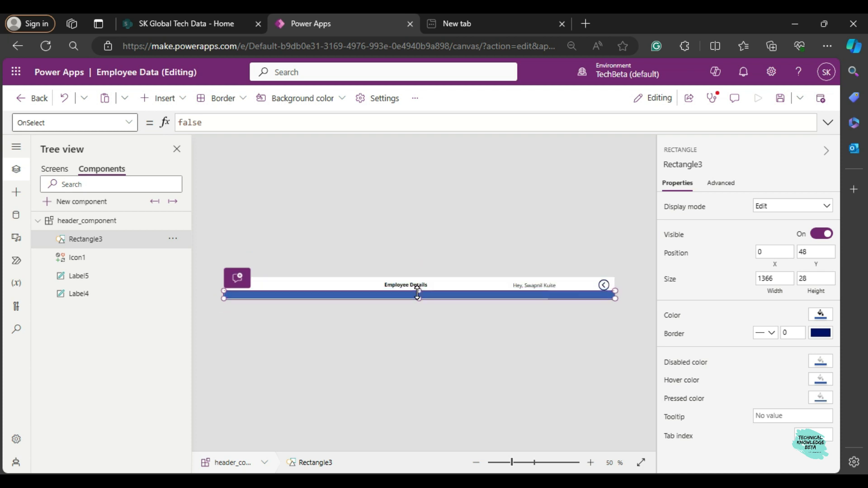
left_click(444, 297)
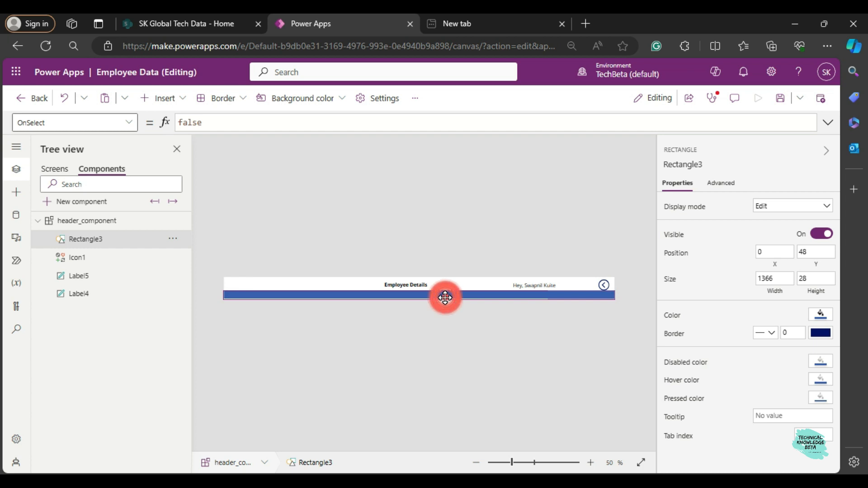
left_click_drag(445, 300, 445, 302)
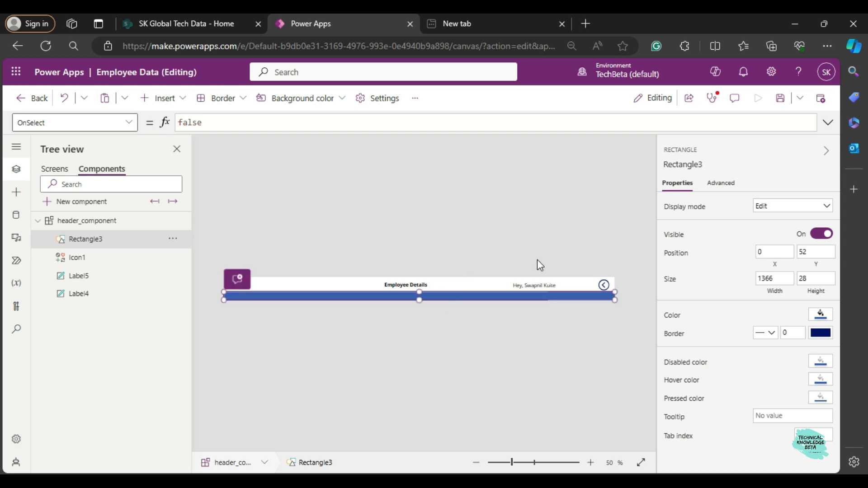
Set the rectangle's color to white.
left_click(821, 314)
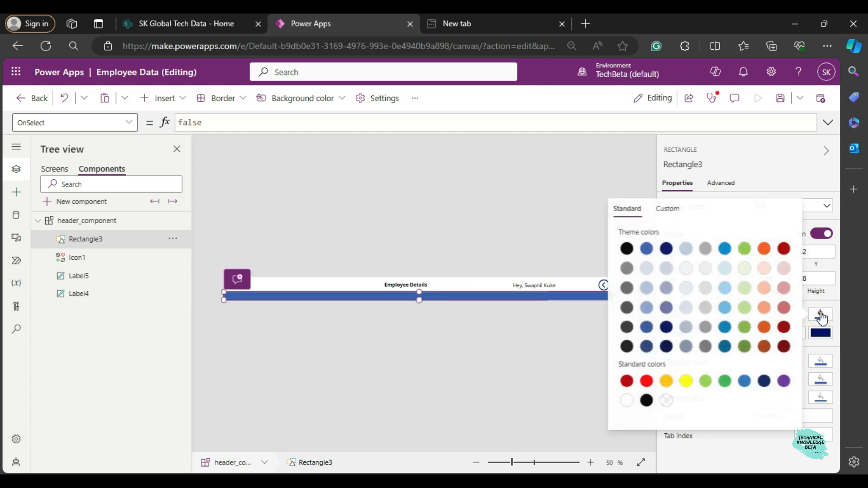
left_click(626, 400)
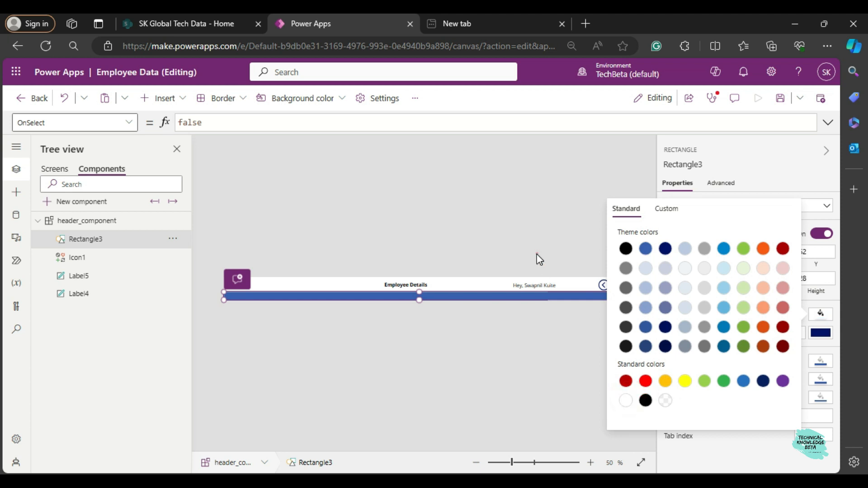
left_click(537, 253)
Switch to Notepad, copy the hex color code D1E8B2 and return to Power Apps.
left_click(474, 288)
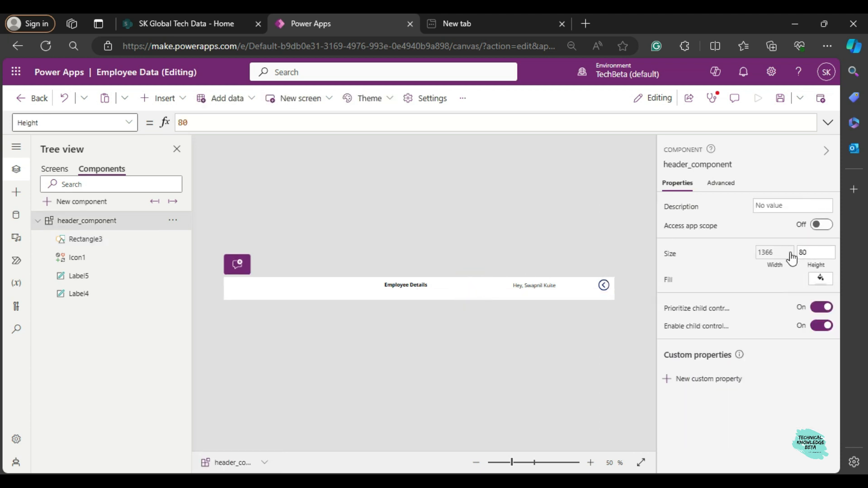
left_click(821, 278)
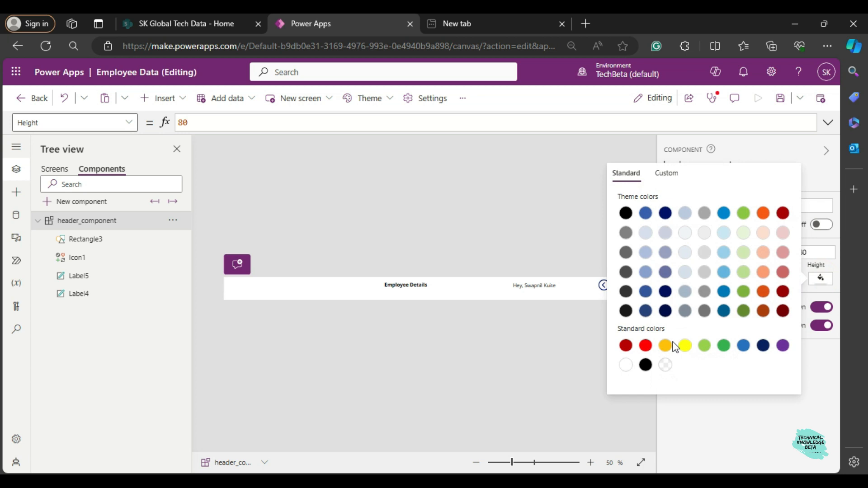
key("alt+Tab")
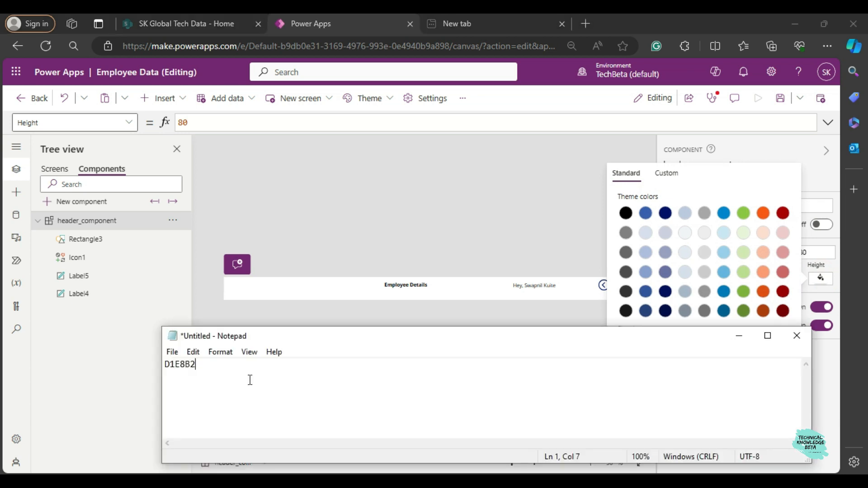
key("ctrl+a")
left_click(401, 222)
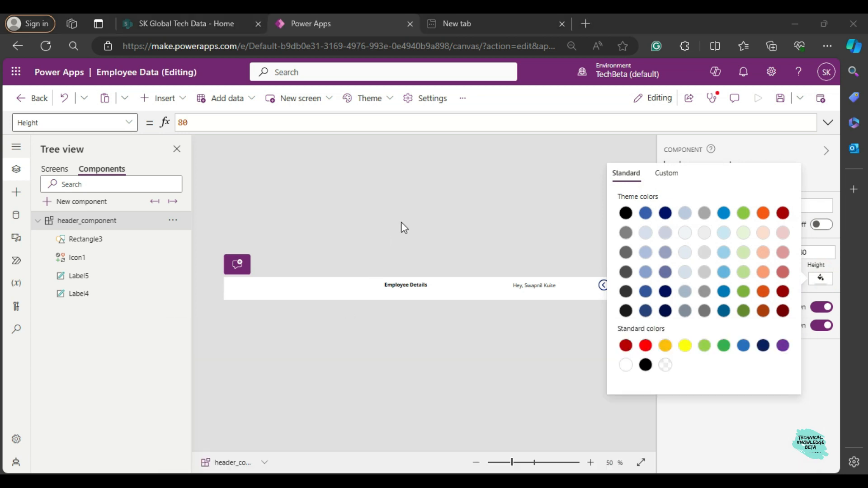
Set the header component's fill to the custom hex color D1E8B2.
left_click(441, 288)
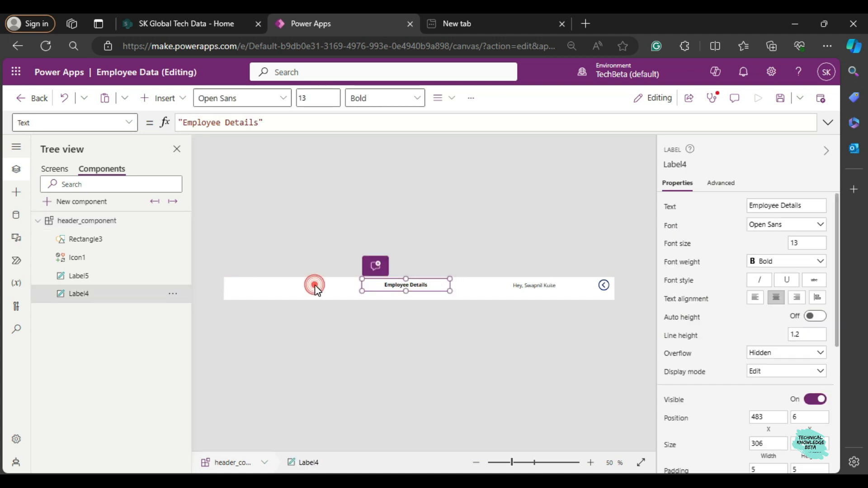
left_click(314, 285)
left_click(820, 279)
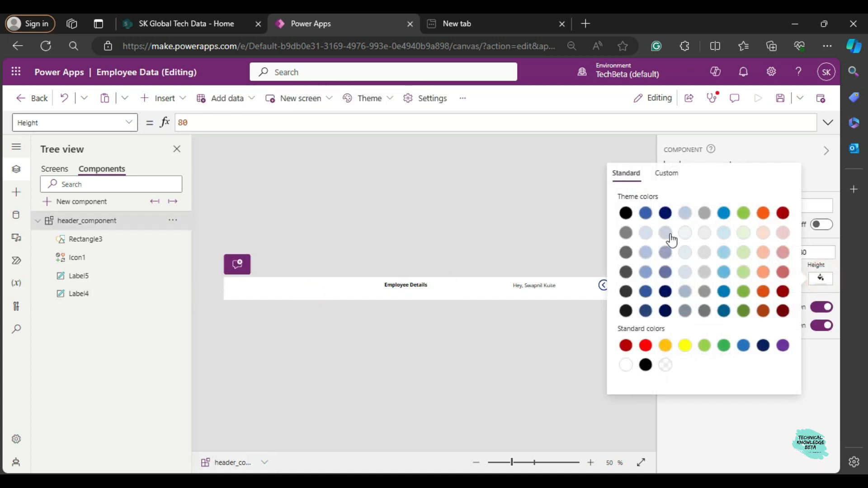
left_click(667, 180)
left_click(665, 372)
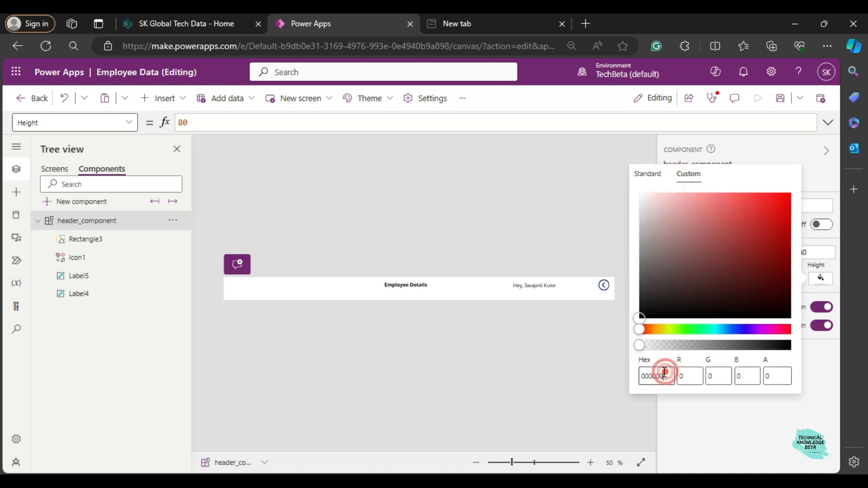
key("ctrl+a")
key("ctrl+v")
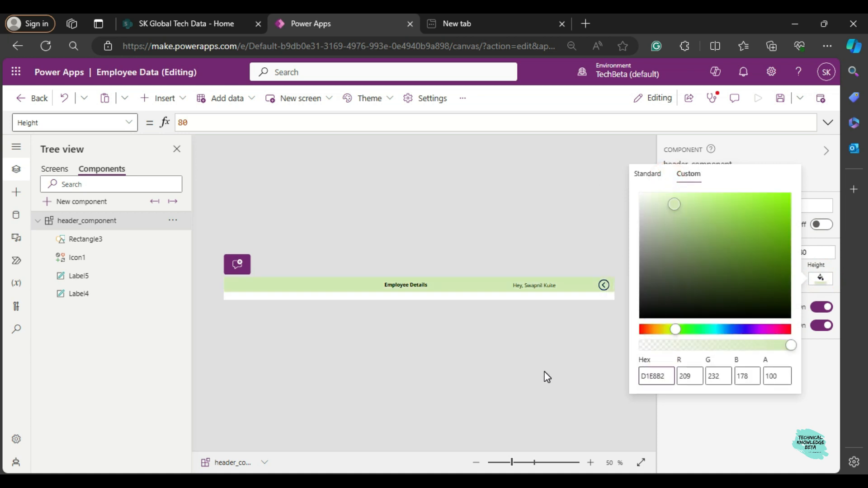
left_click(544, 372)
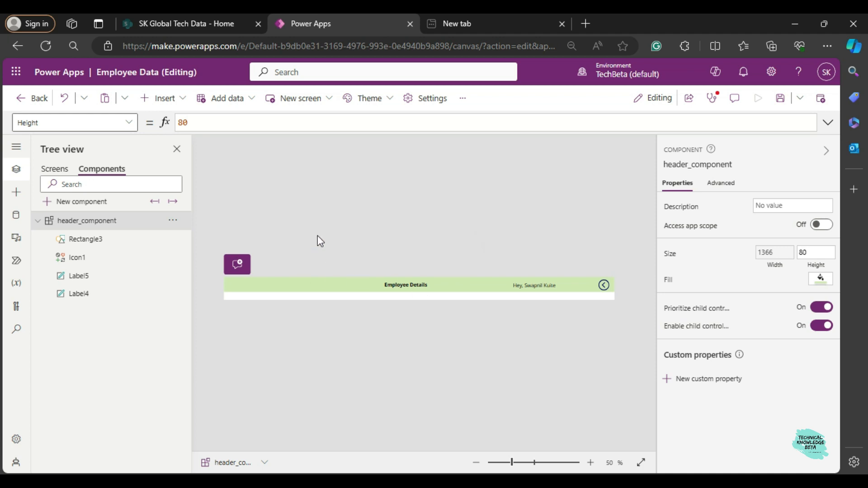
Insert a Home icon about 50 wide and 48 high at the left end of the green header band.
left_click(165, 99)
left_click(203, 123)
type("Home")
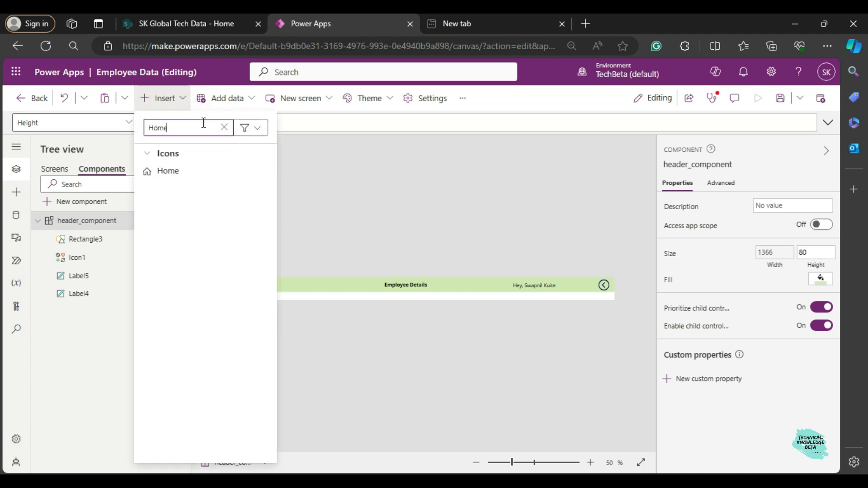
left_click(168, 170)
left_click(244, 287)
left_click_drag(229, 279, 235, 284)
left_click(241, 290)
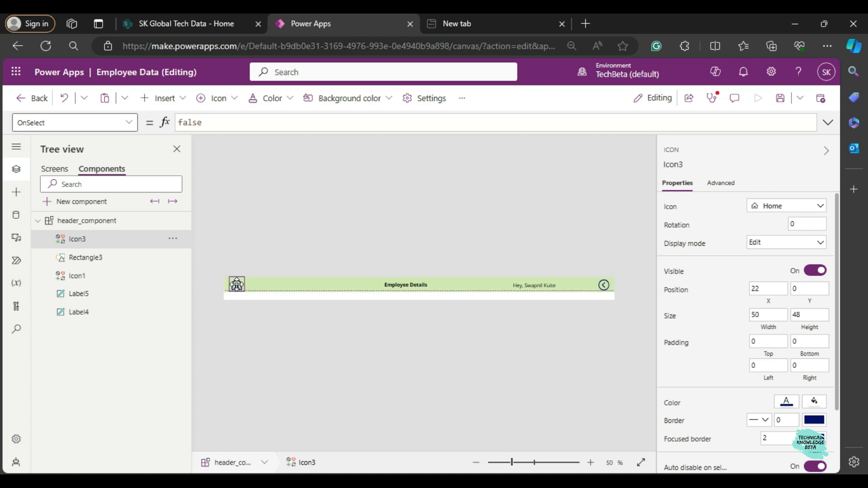
left_click(277, 254)
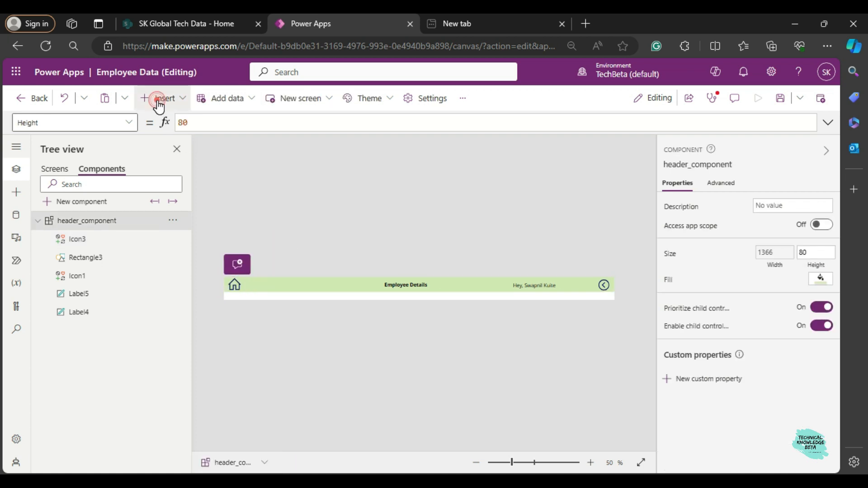
Insert a button about 160 wide and 28 high below the Employee Details label, at about X 556, Y 52.
left_click(156, 99)
left_click(208, 118)
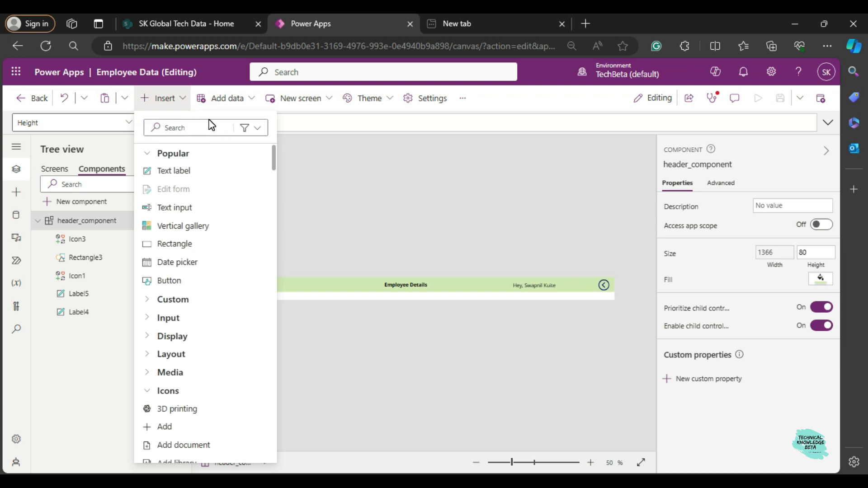
left_click(169, 281)
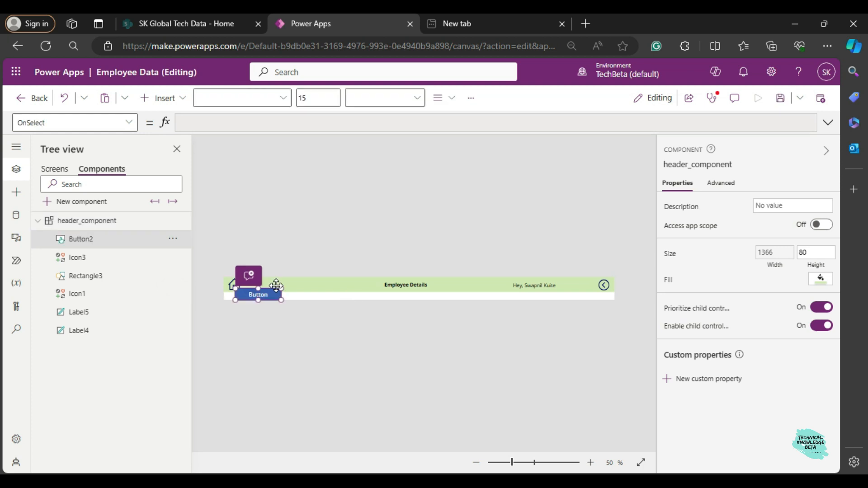
left_click_drag(276, 285, 415, 302)
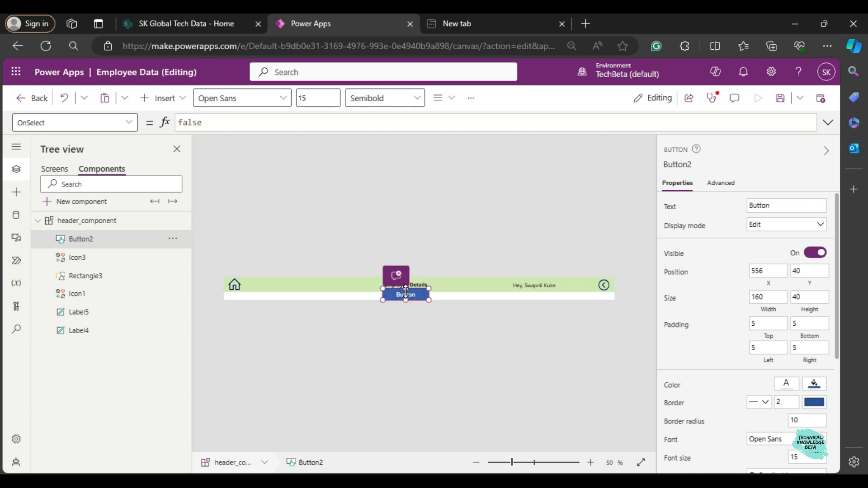
left_click_drag(406, 293, 406, 296)
left_click(444, 257)
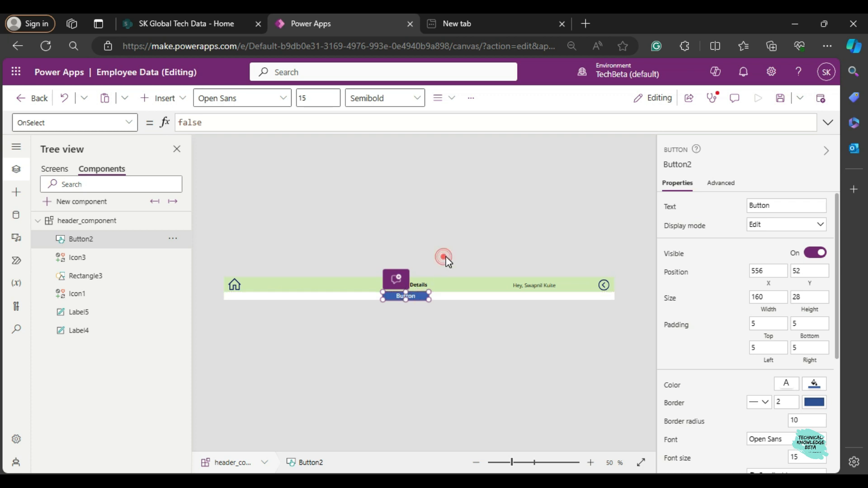
Set the font size of the header's button to 13.
left_click(412, 294)
scroll(840, 332, "down", 2)
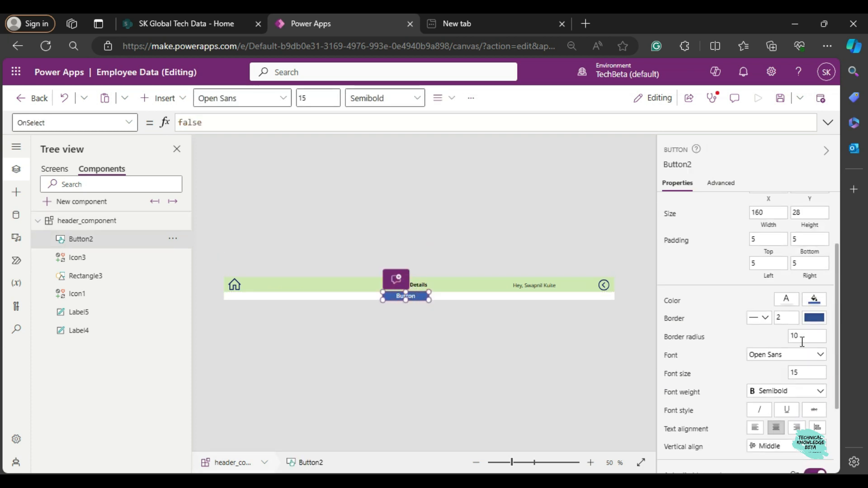
left_click(788, 372)
double_click(796, 372)
type("13")
left_click(740, 373)
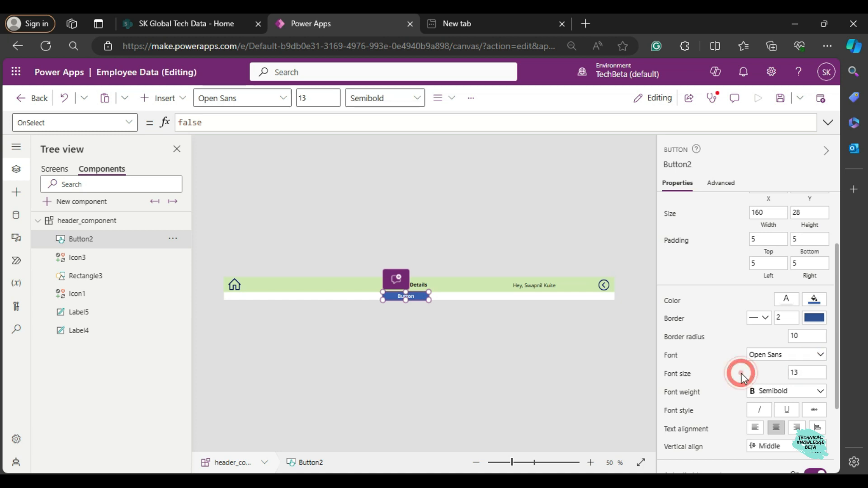
left_click(460, 246)
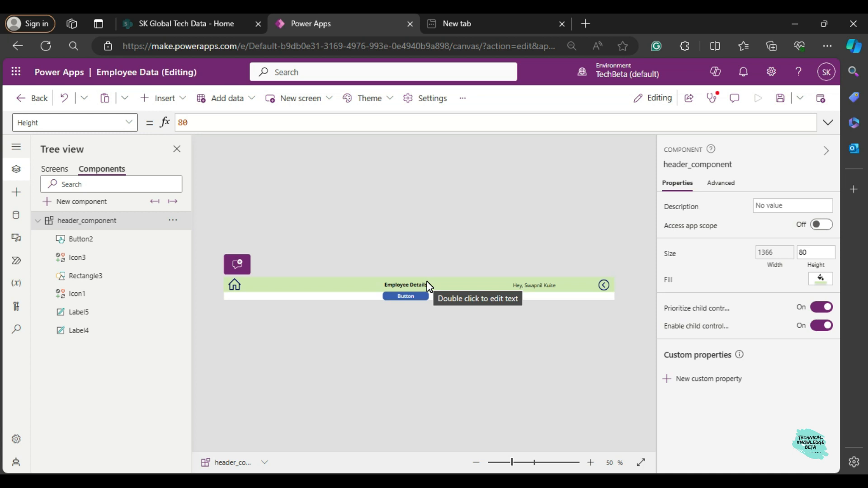
left_click(394, 297)
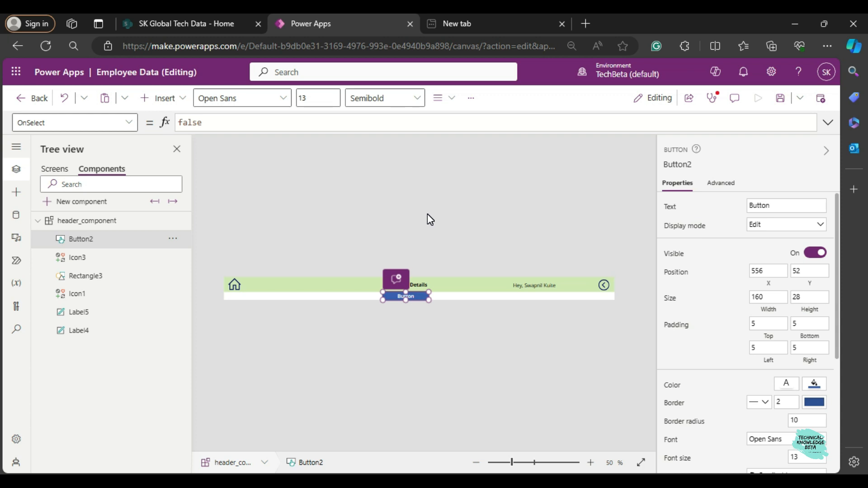
left_click(430, 237)
left_click(415, 295)
Create an input custom property of data type Text named sub_header on the header component, keeping the default description.
left_click(273, 333)
left_click(405, 337)
left_click(685, 380)
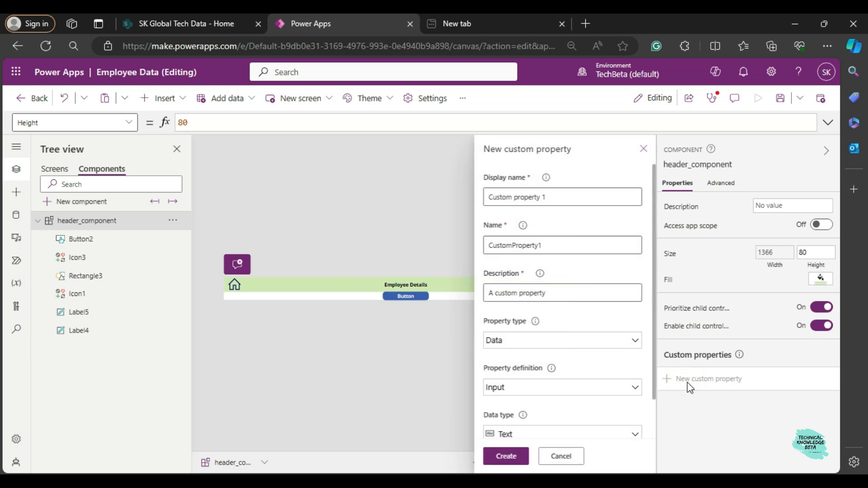
left_click(536, 197)
key("ctrl+a")
type("sub_header")
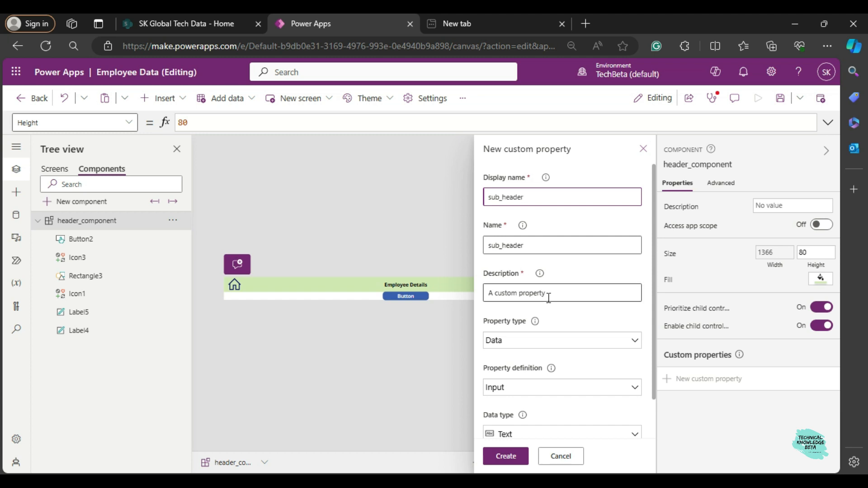
scroll(559, 292, "down", 1)
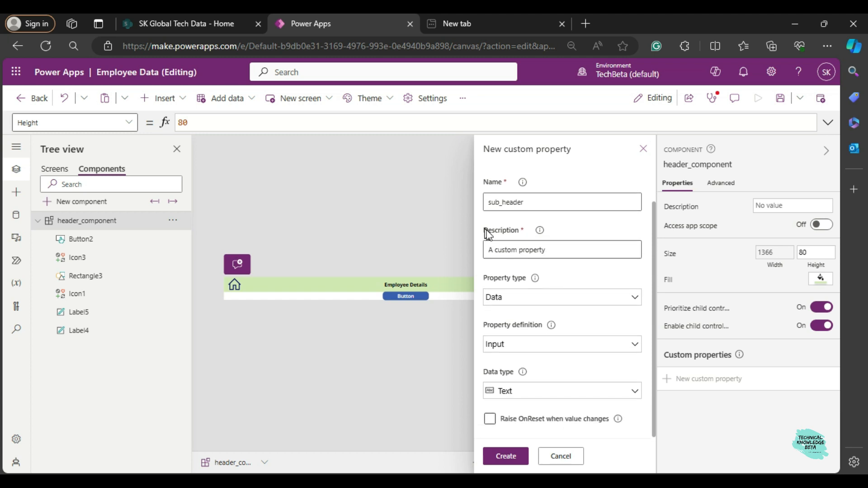
left_click(514, 252)
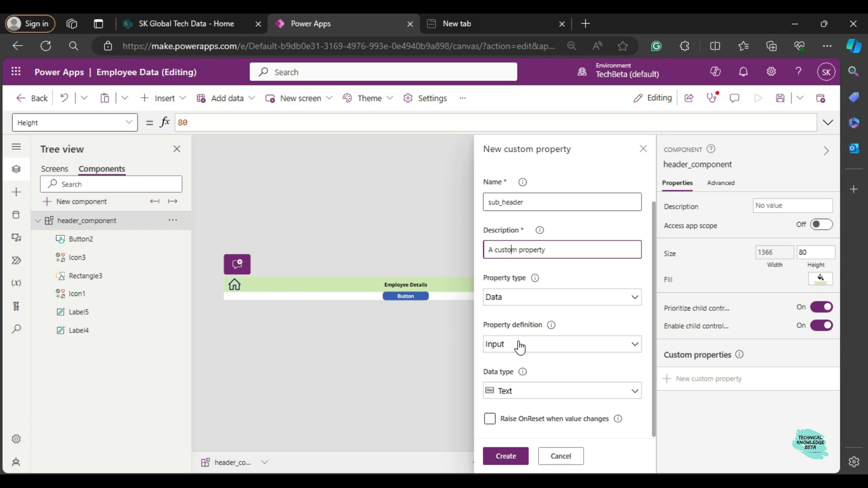
left_click(507, 455)
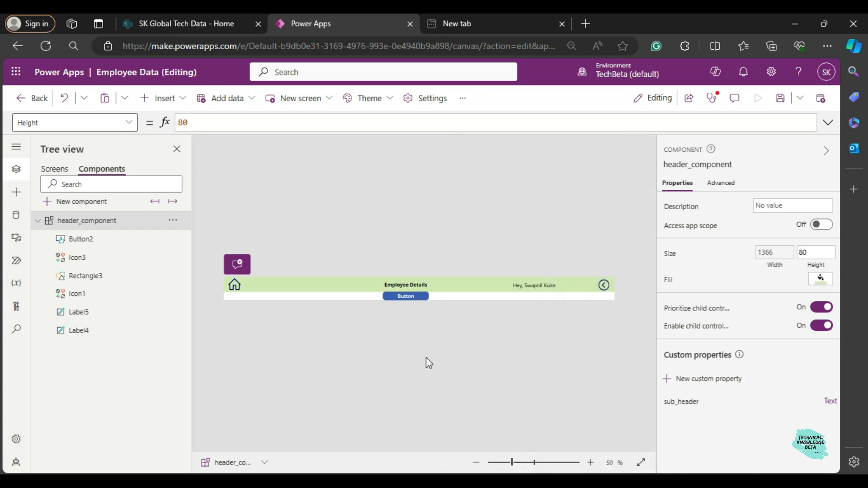
Set the Text property of the header component's button to the formula header_component.sub_header.
left_click(411, 296)
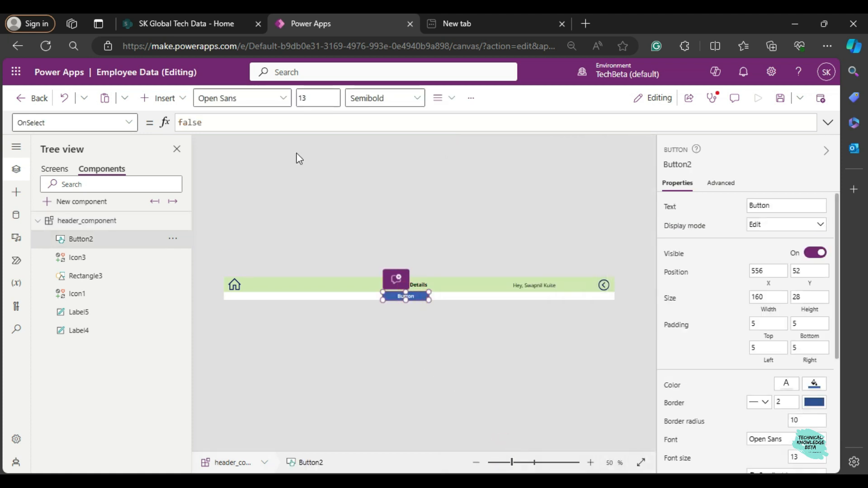
left_click(217, 126)
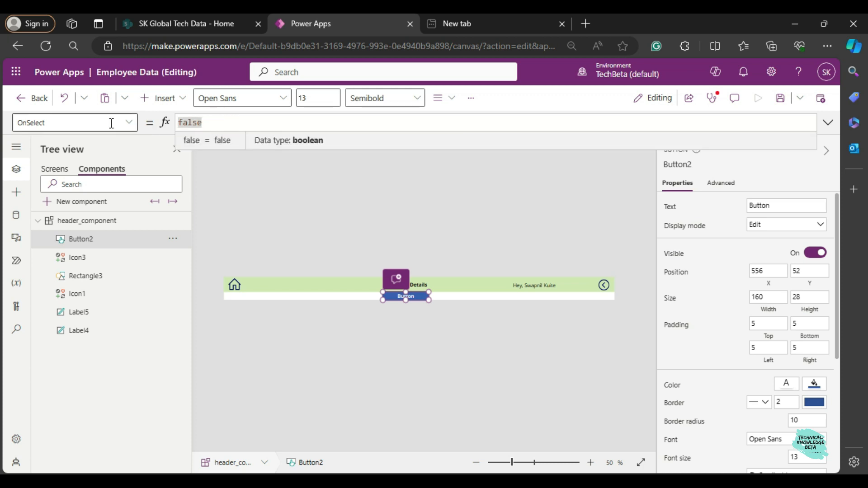
left_click(128, 121)
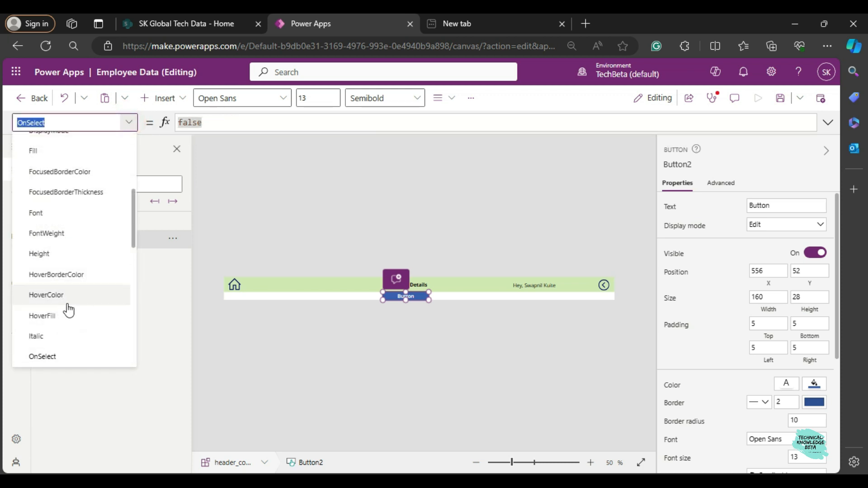
scroll(69, 299, "down", 3)
scroll(72, 296, "up", 4)
scroll(73, 293, "up", 3)
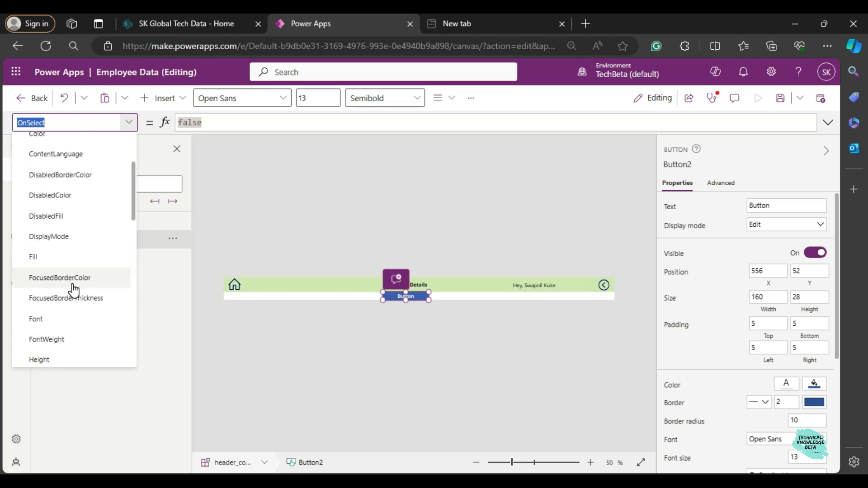
scroll(72, 271, "down", 4)
scroll(71, 271, "down", 6)
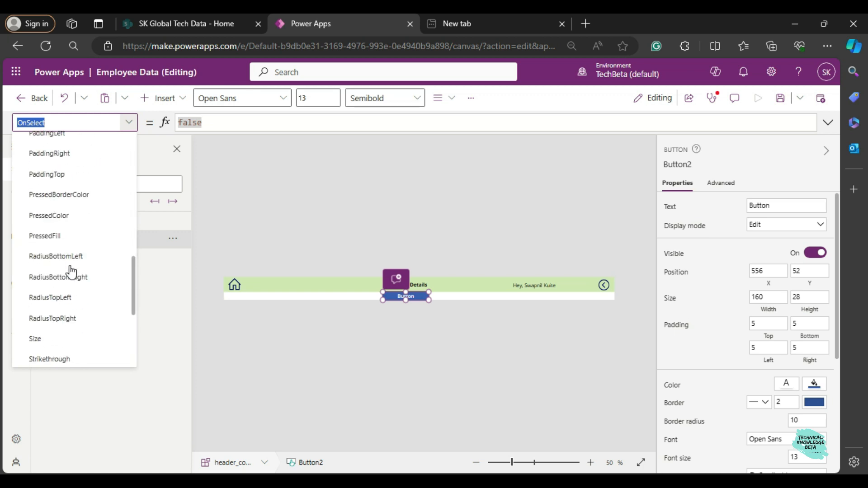
left_click(65, 244)
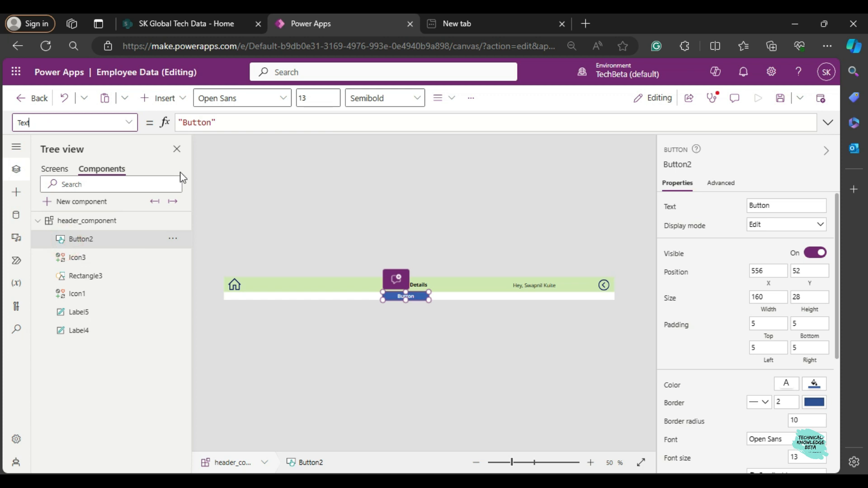
left_click(218, 124)
key("ctrl+a")
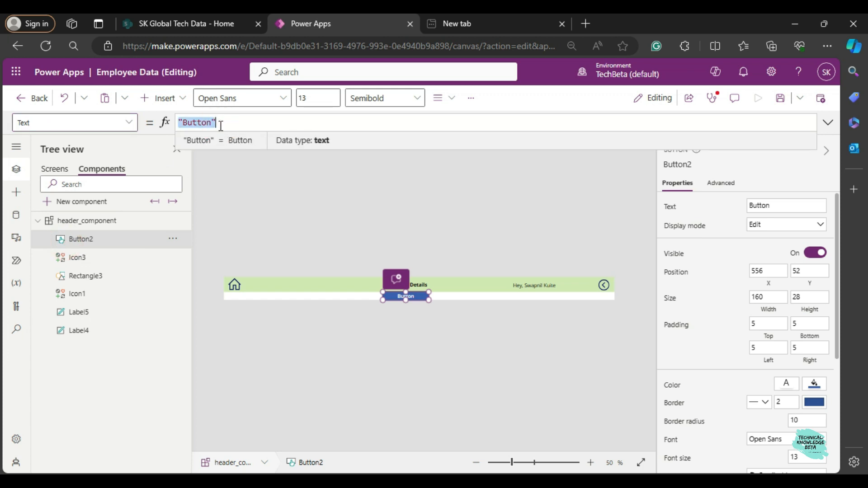
type("header")
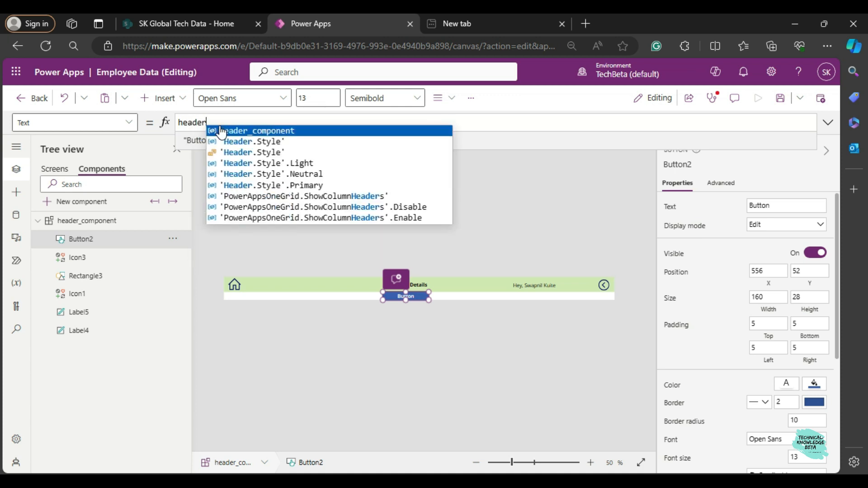
left_click(222, 131)
type(".")
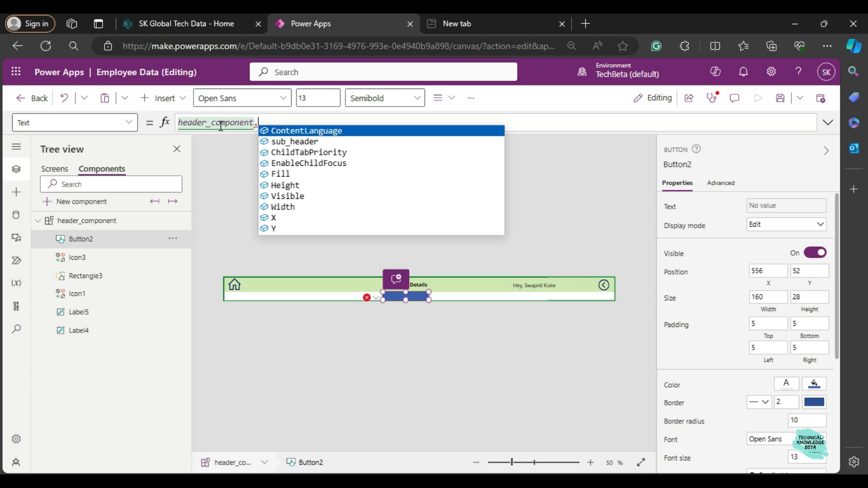
type("sub")
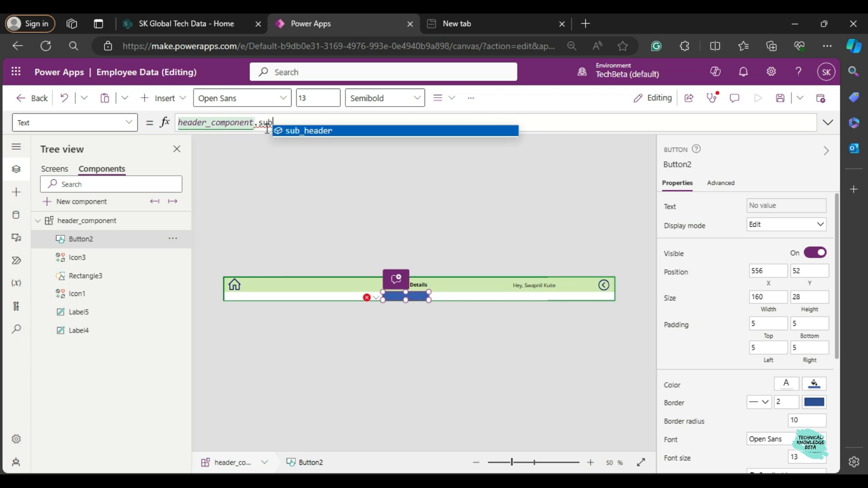
left_click(304, 135)
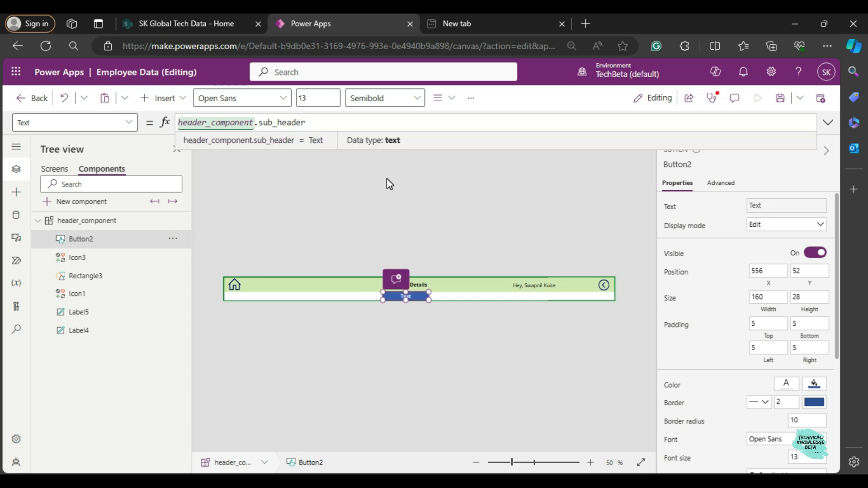
left_click(386, 178)
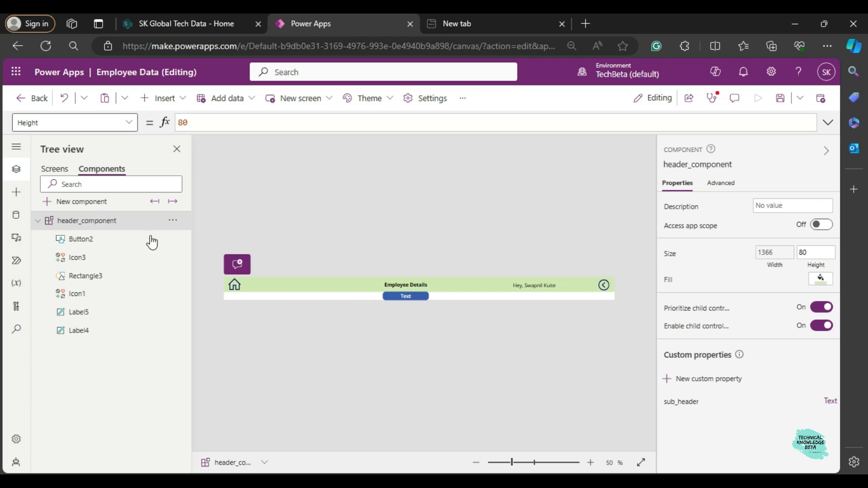
Insert the custom header_component on the Home screen.
left_click(51, 169)
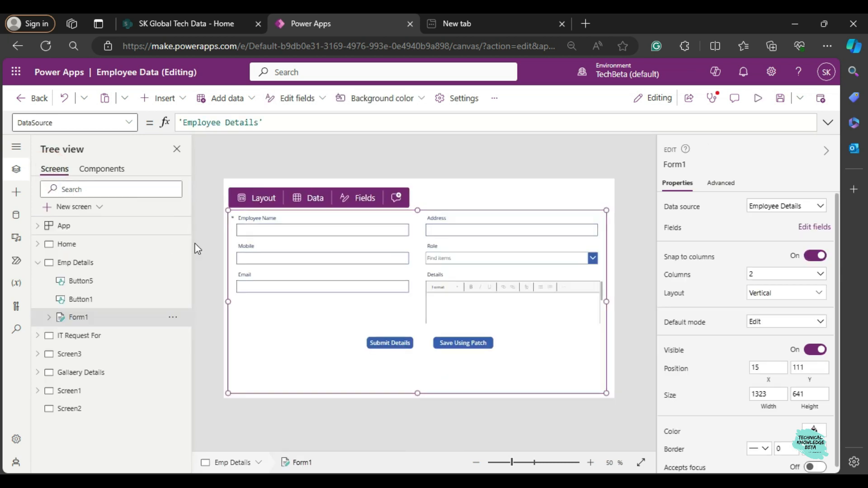
left_click(101, 169)
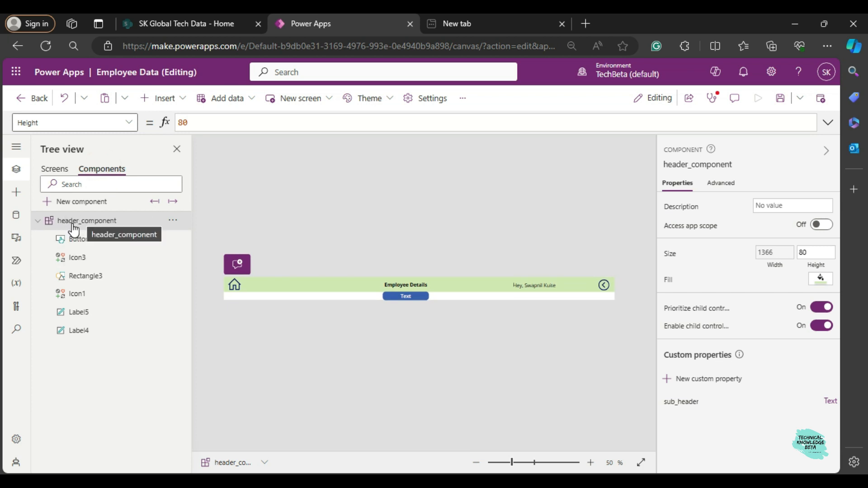
left_click(51, 168)
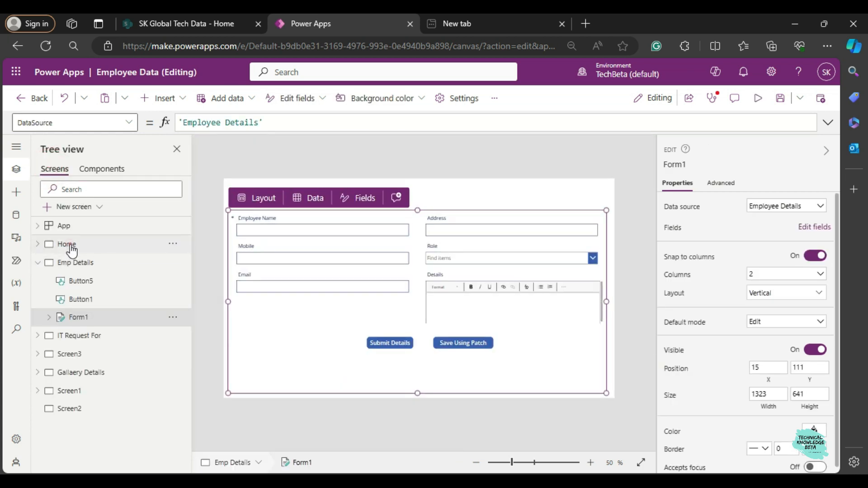
left_click(68, 245)
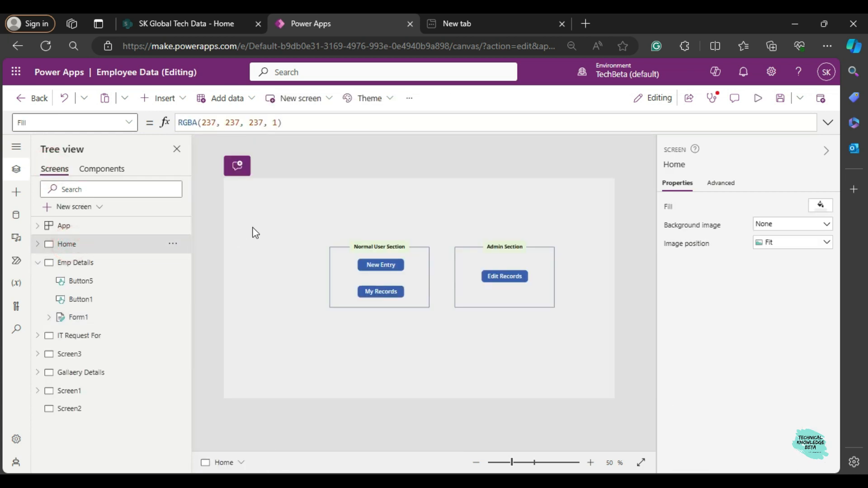
left_click(164, 98)
left_click(185, 127)
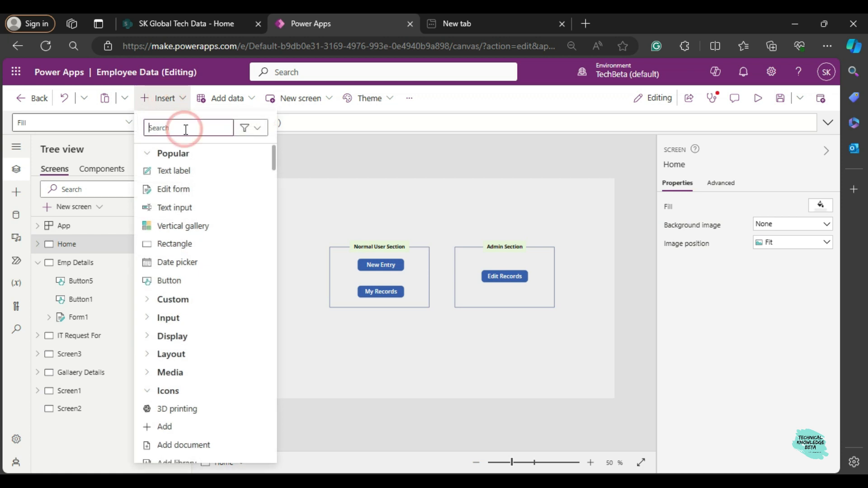
type("header")
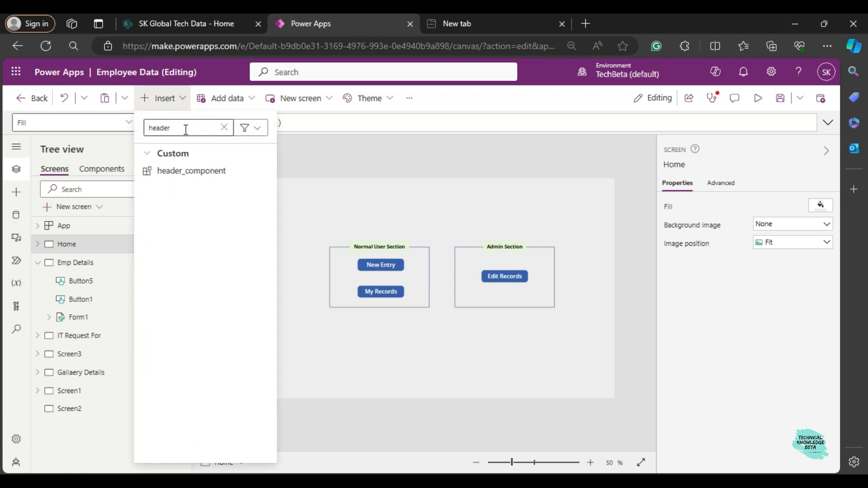
left_click(198, 170)
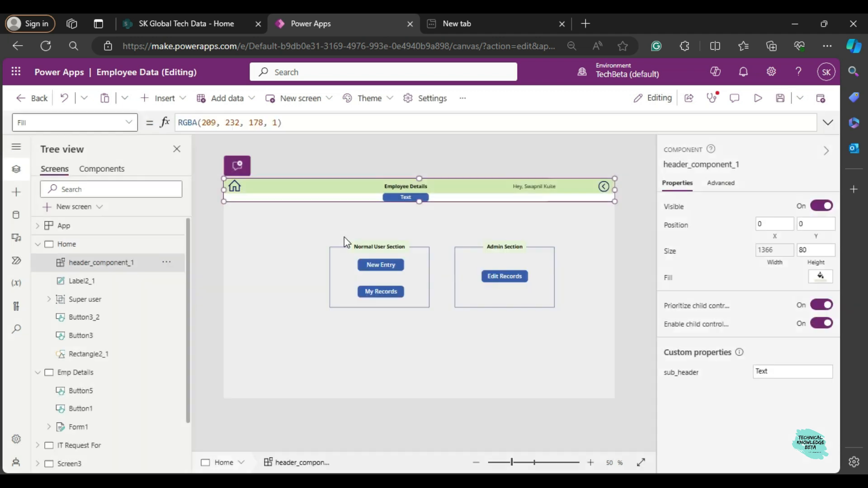
left_click(424, 159)
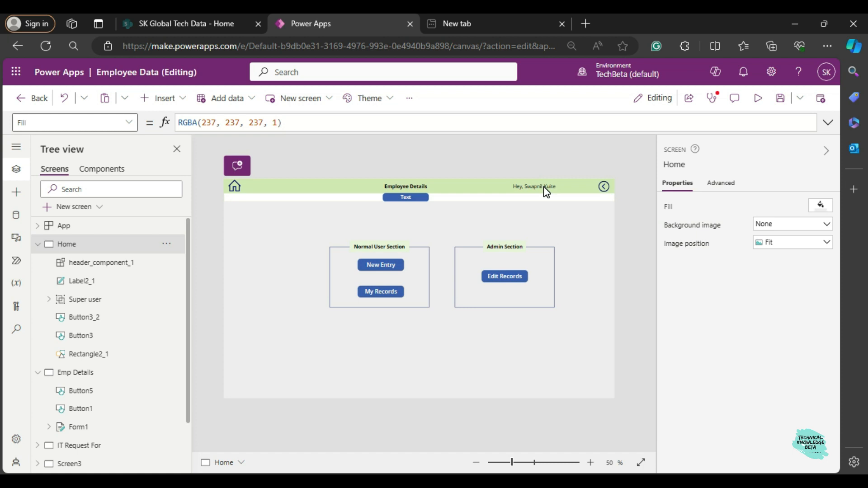
Set the greeting label's text color in the header component to the orange theme color.
left_click(101, 168)
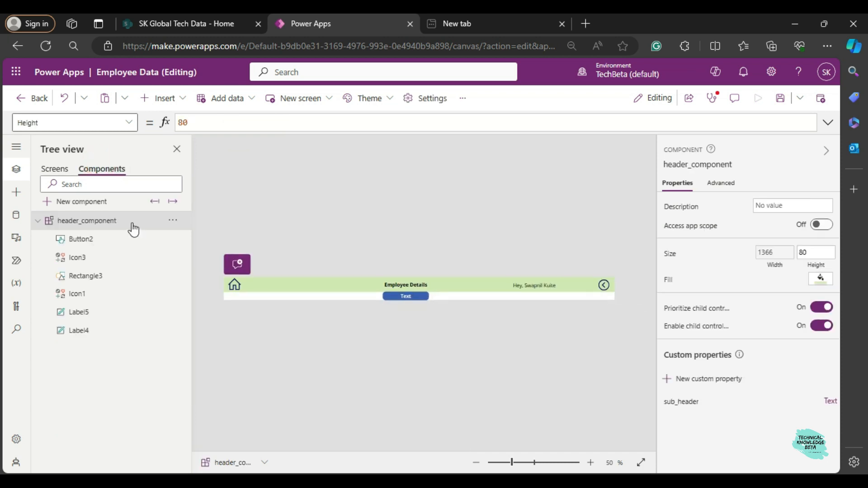
left_click(100, 241)
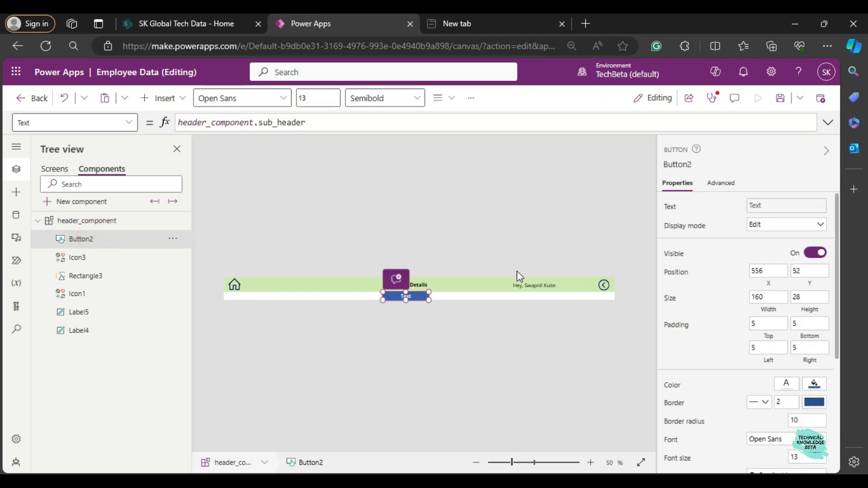
left_click(534, 292)
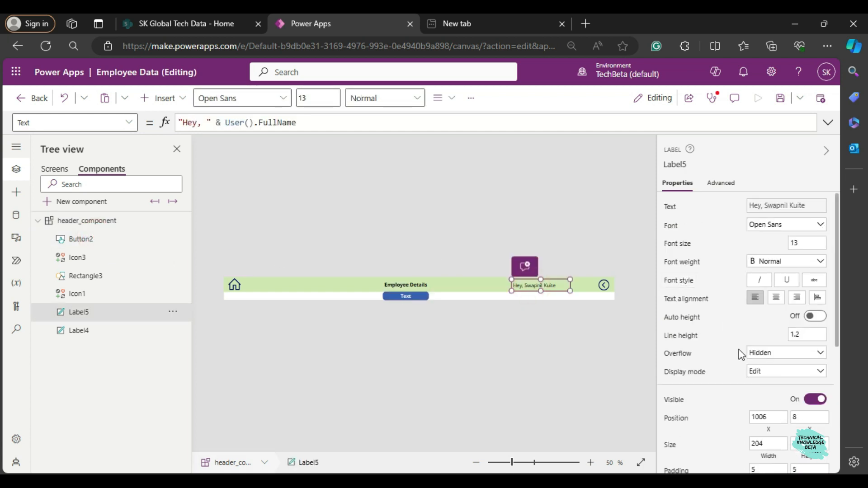
scroll(782, 371, "down", 2)
scroll(771, 266, "down", 3)
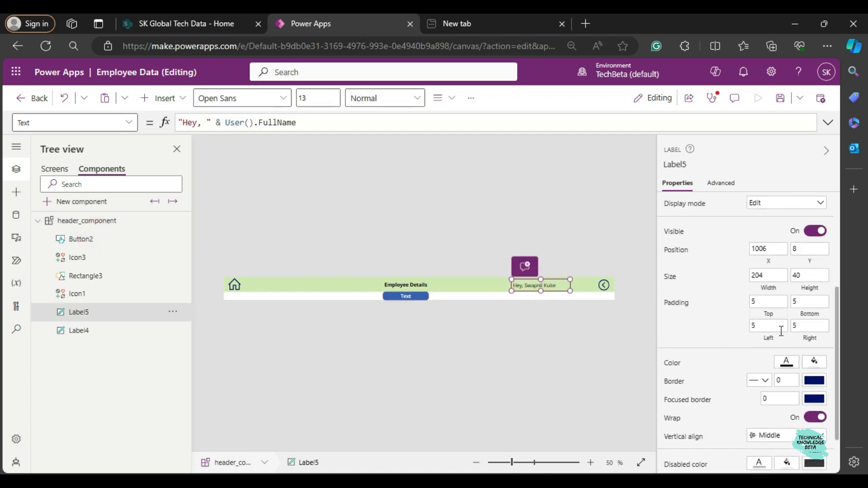
left_click(787, 361)
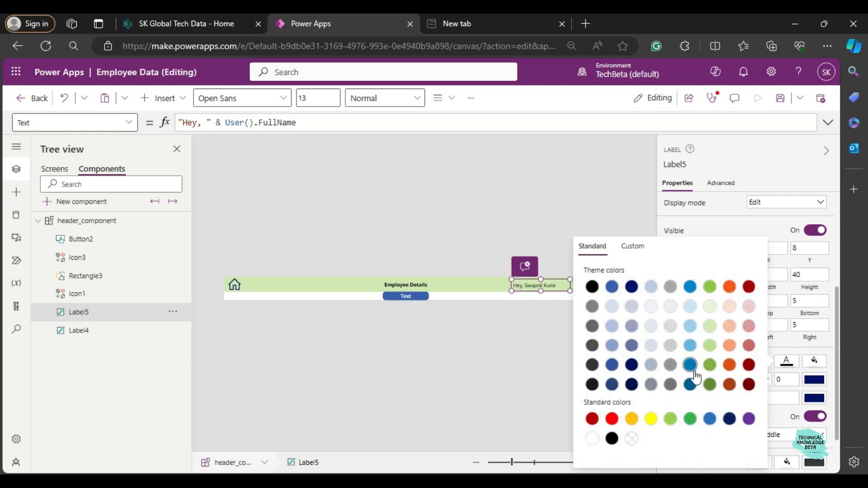
left_click(729, 286)
left_click(527, 201)
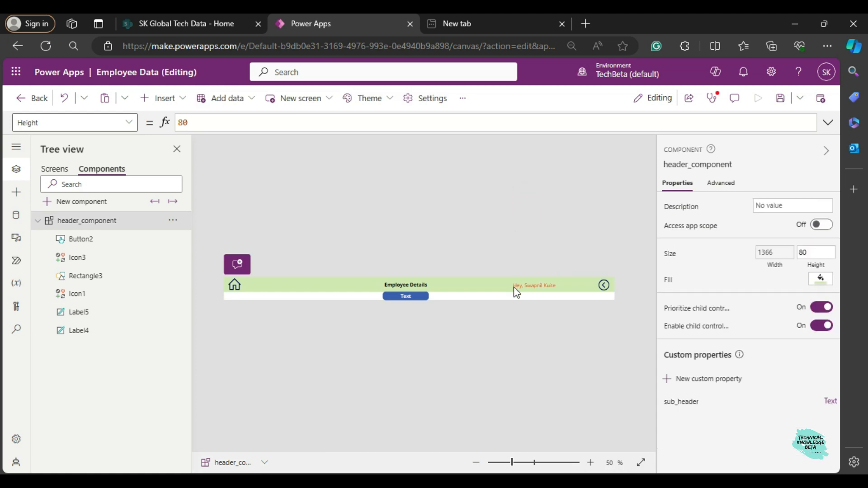
Set the header component's greeting label text color to dark blue, RGBA(39, 67, 125, 1).
left_click(542, 290)
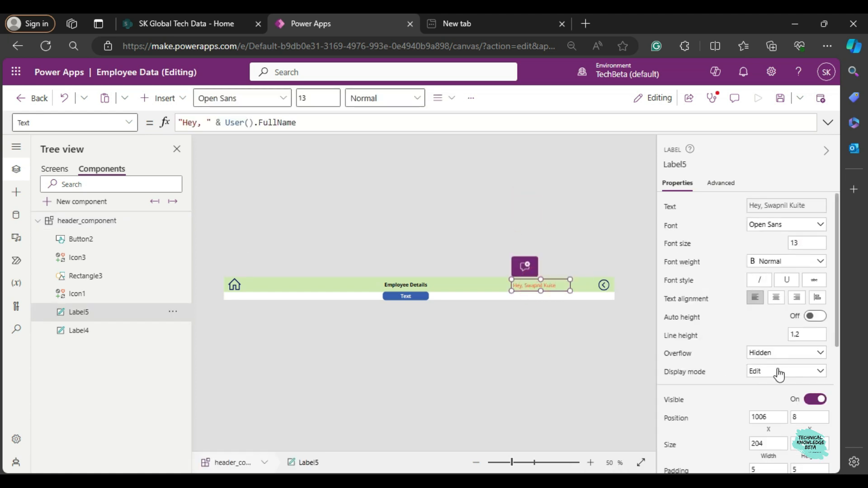
scroll(778, 374, "down", 3)
scroll(785, 352, "up", 2)
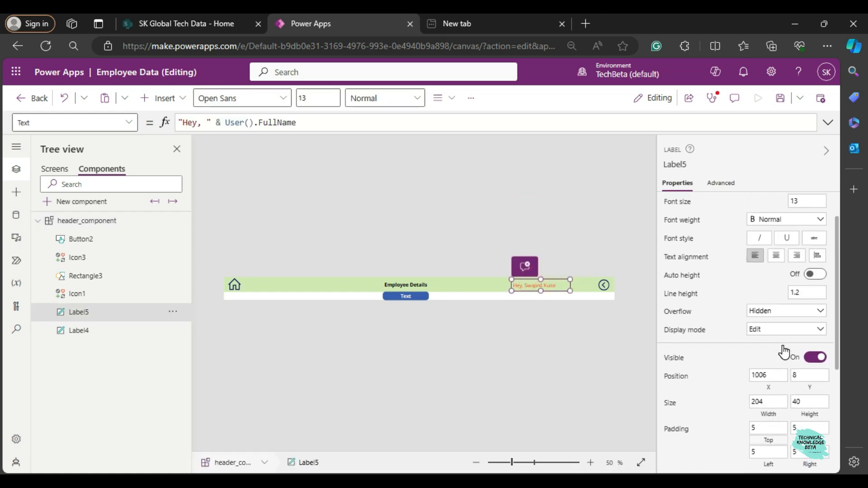
scroll(785, 352, "down", 3)
left_click(787, 362)
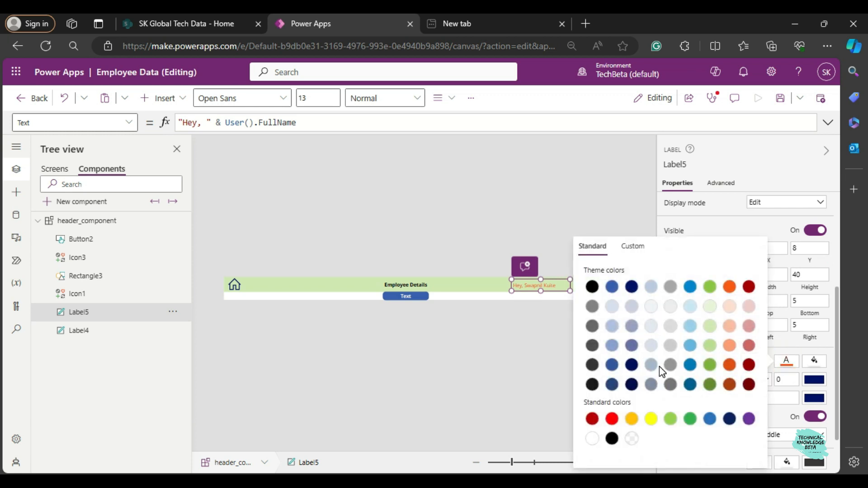
left_click(612, 383)
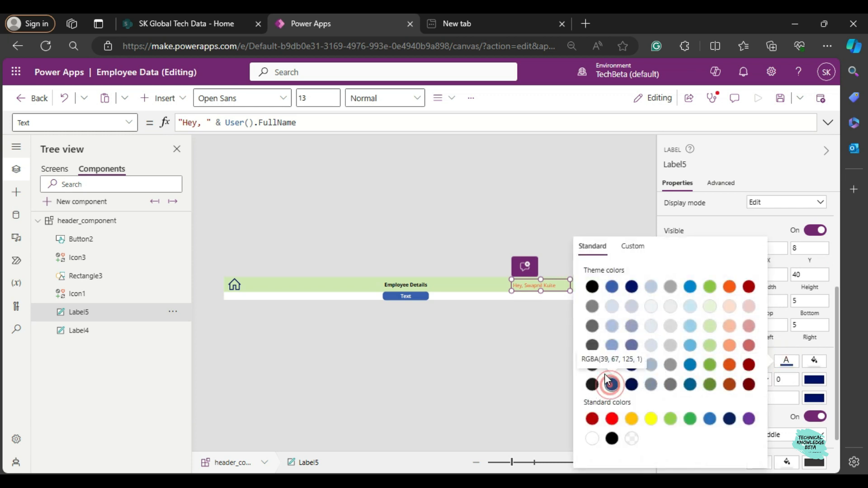
left_click(452, 222)
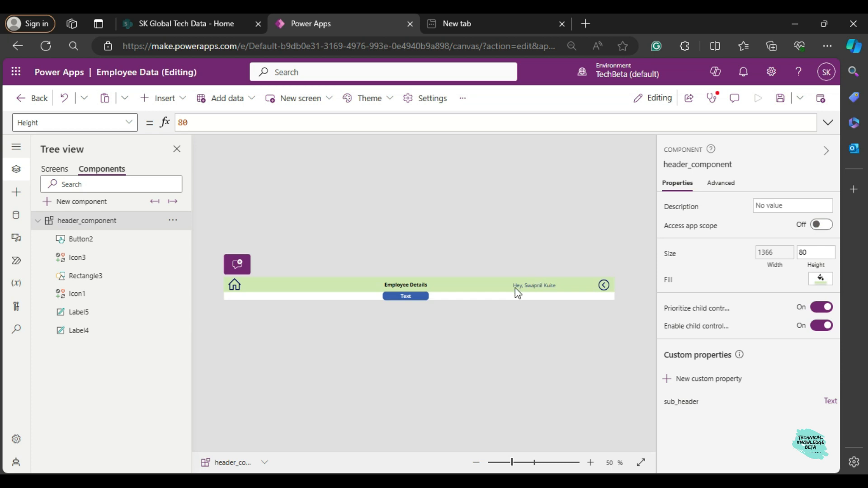
Preview the Home screen with the updated header, and return to editing.
left_click(55, 169)
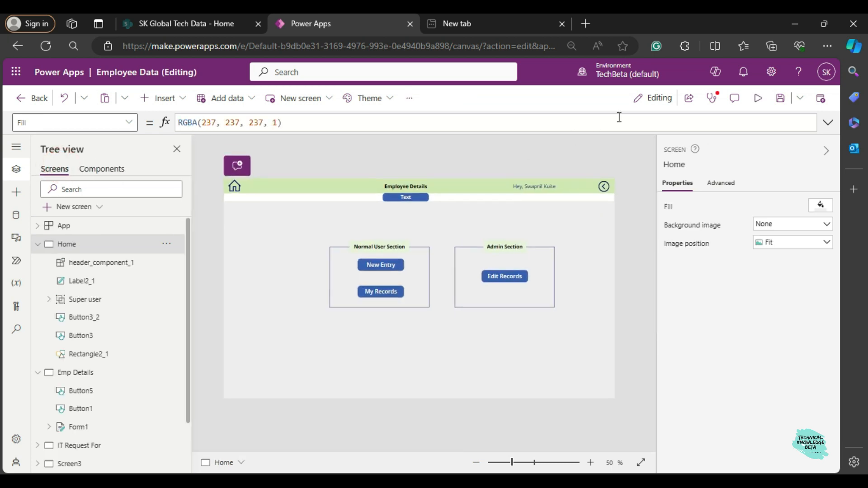
left_click(758, 98)
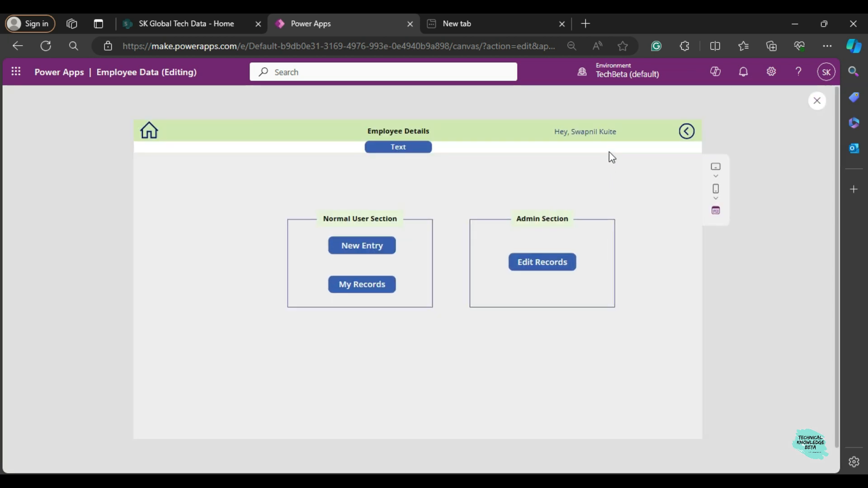
left_click(814, 100)
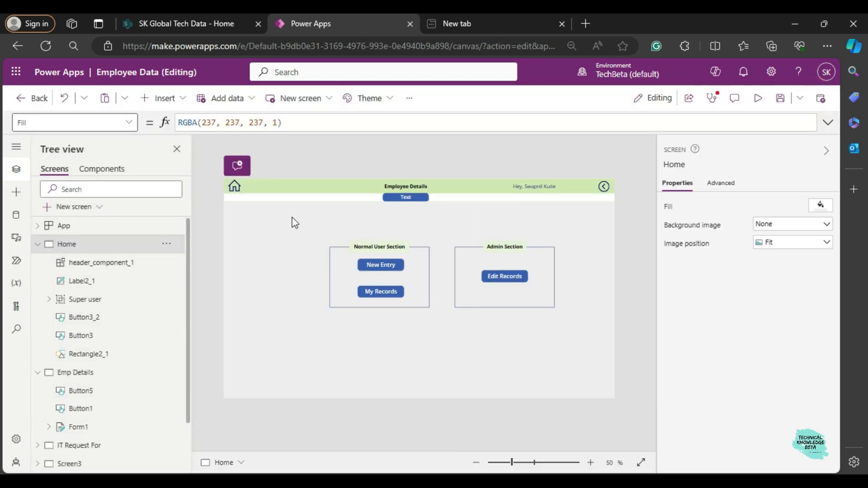
Set the sub_header custom property of the Home screen's header component to "Home-Screen".
left_click(402, 198)
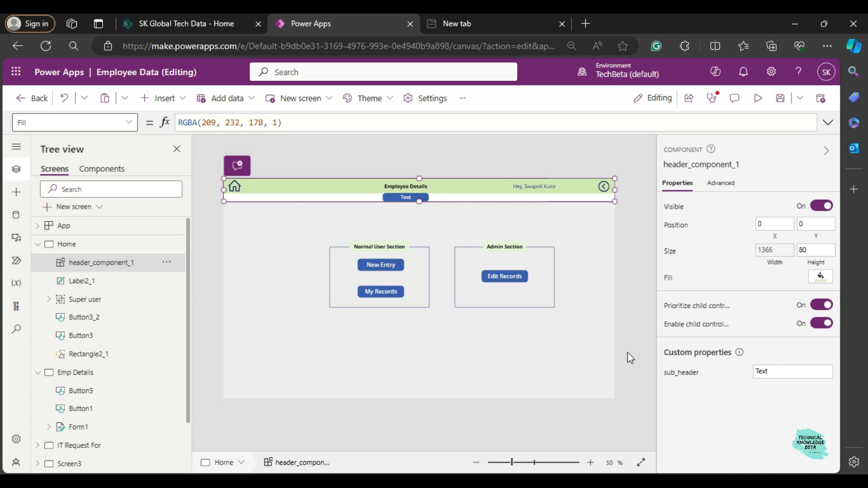
left_click(764, 370)
type("Home")
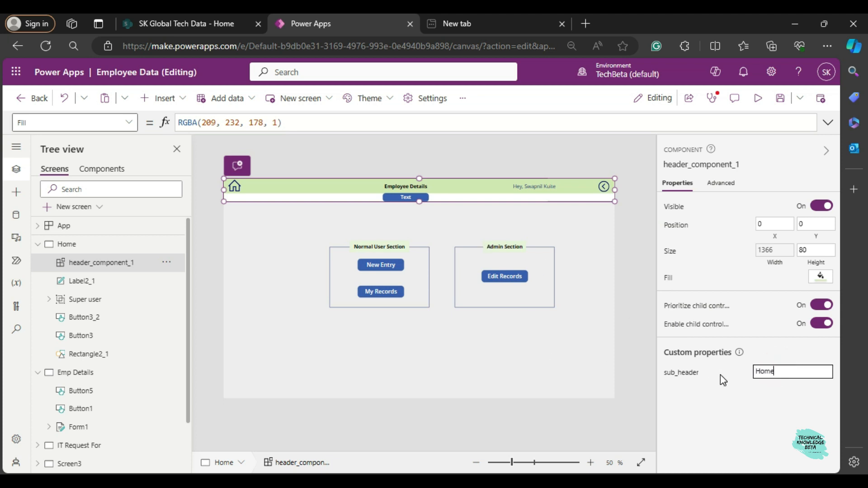
type("-Screen")
left_click(594, 315)
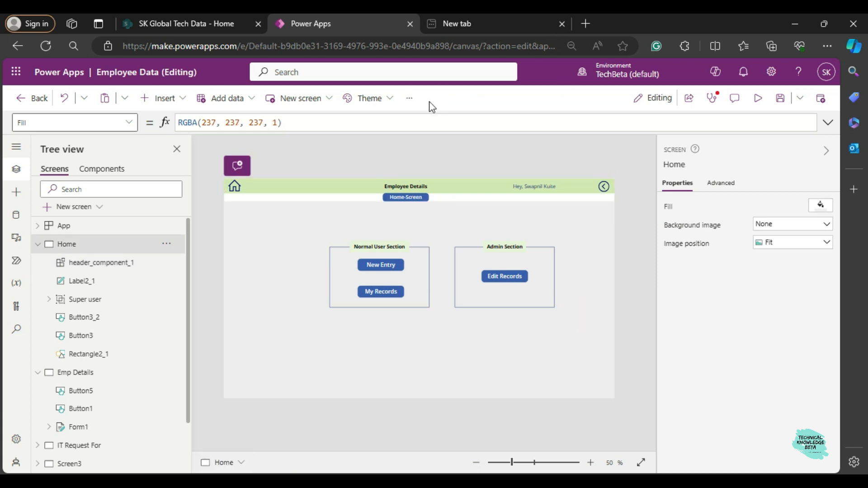
Insert the custom header_component on the Emp Details screen.
left_click(38, 244)
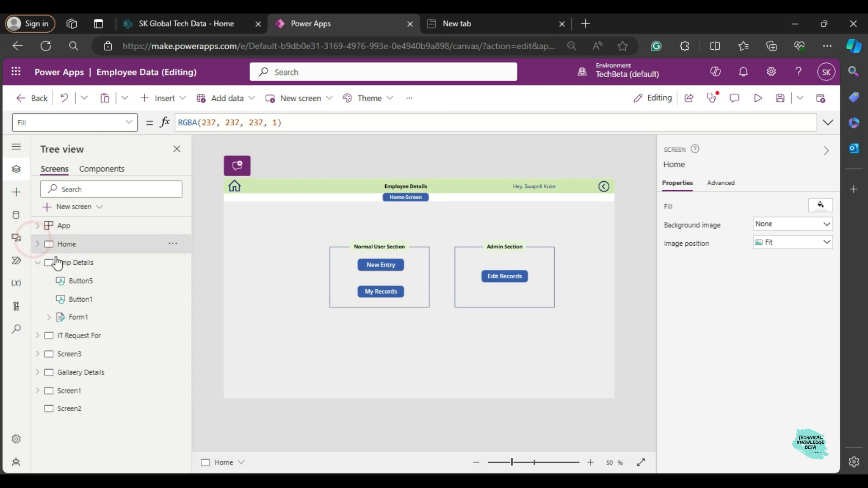
left_click(73, 266)
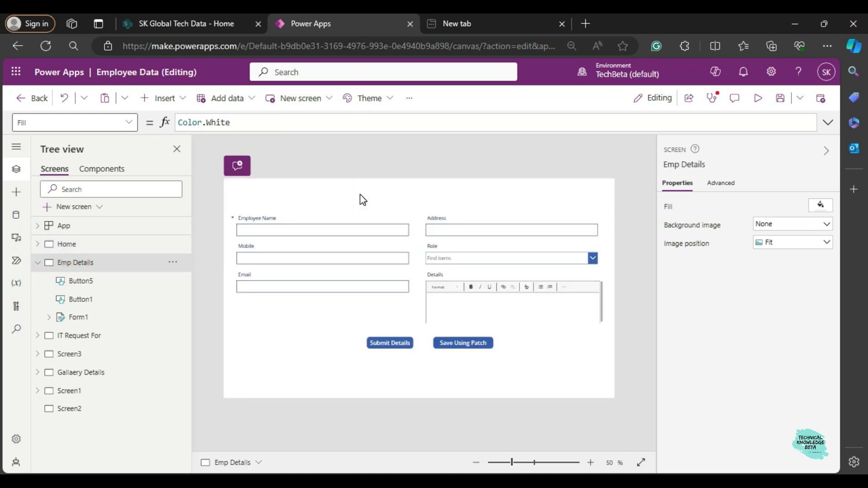
left_click(153, 108)
left_click(202, 127)
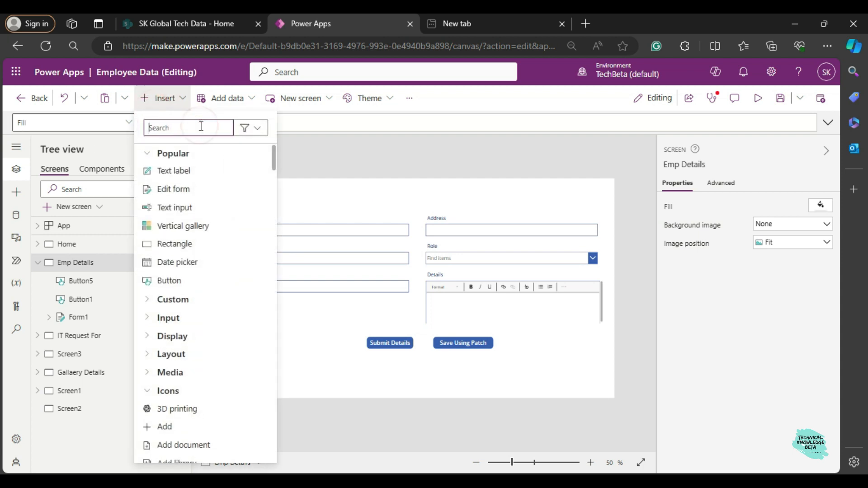
type("header")
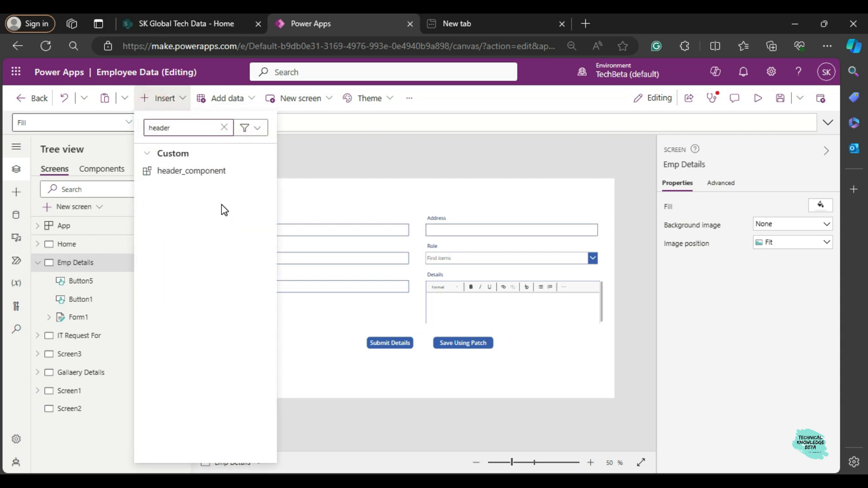
left_click(189, 171)
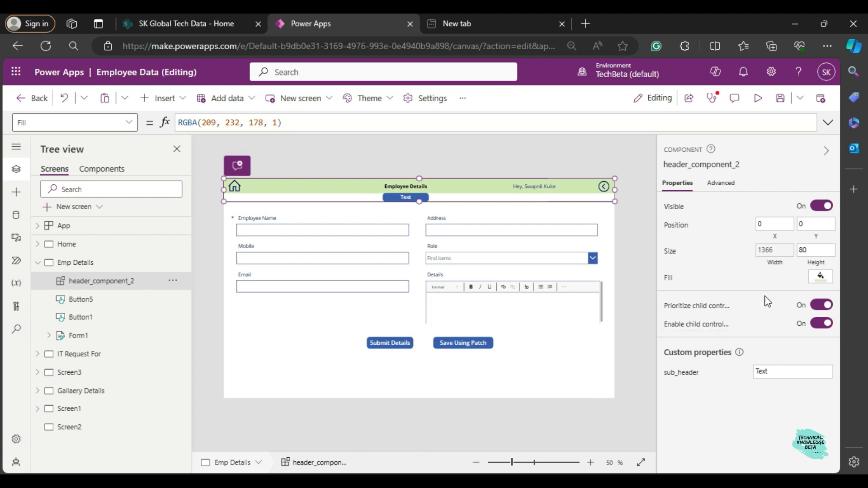
Set the sub_header custom property of the Emp Details header component to "New - Entry".
left_click(787, 366)
type("New - Entry")
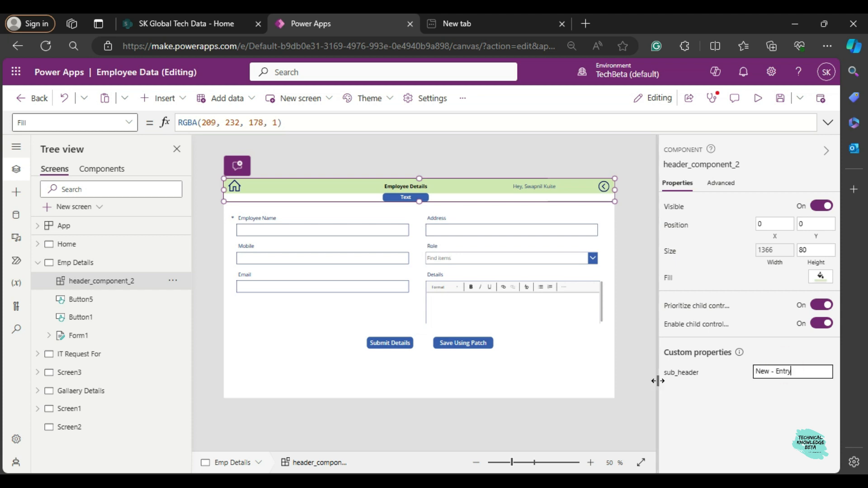
left_click(731, 400)
Preview the Emp Details screen, try the header's back and home icons, and return to editing.
left_click(758, 98)
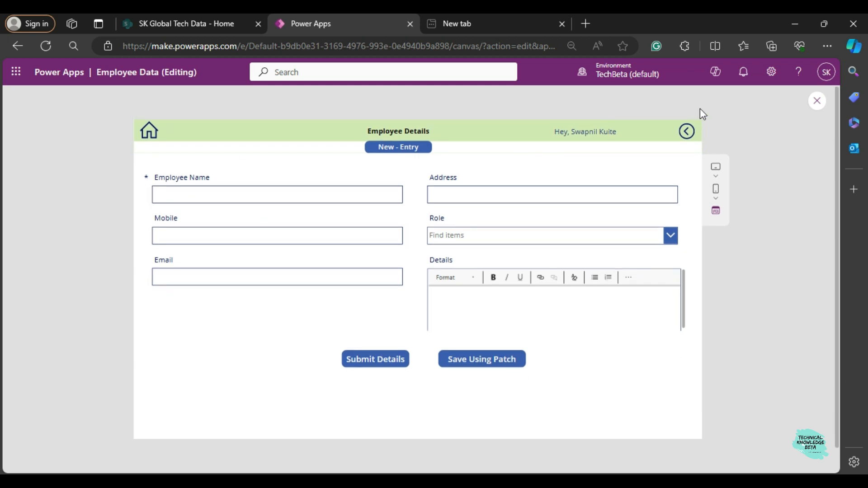
left_click(688, 134)
left_click(154, 136)
left_click(816, 102)
Set the OnSelect formula of the back icon in header_component to Back().
left_click(68, 241)
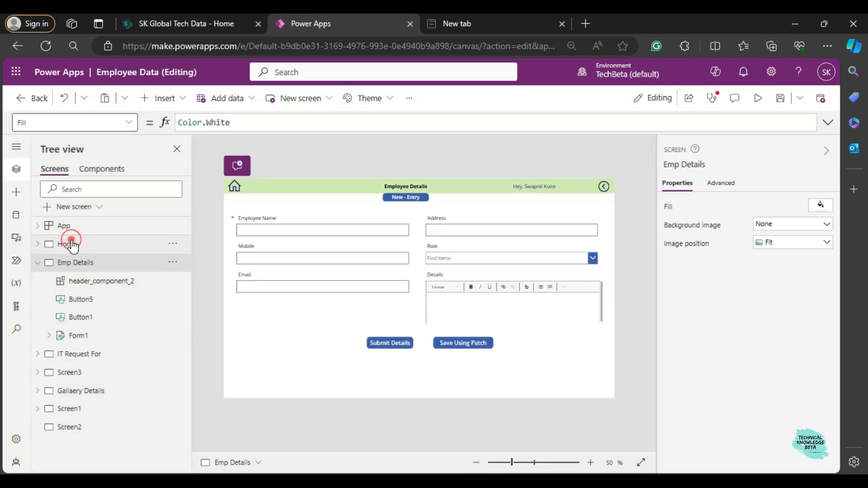
left_click(94, 174)
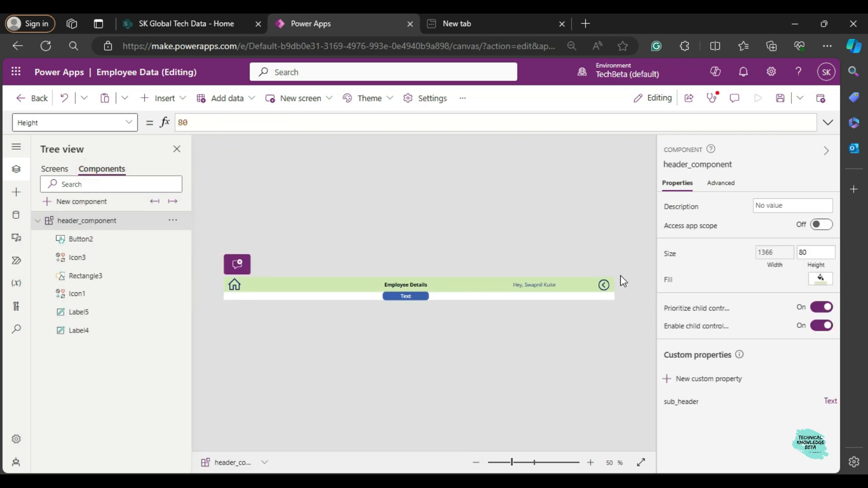
left_click(604, 285)
double_click(204, 122)
type("back")
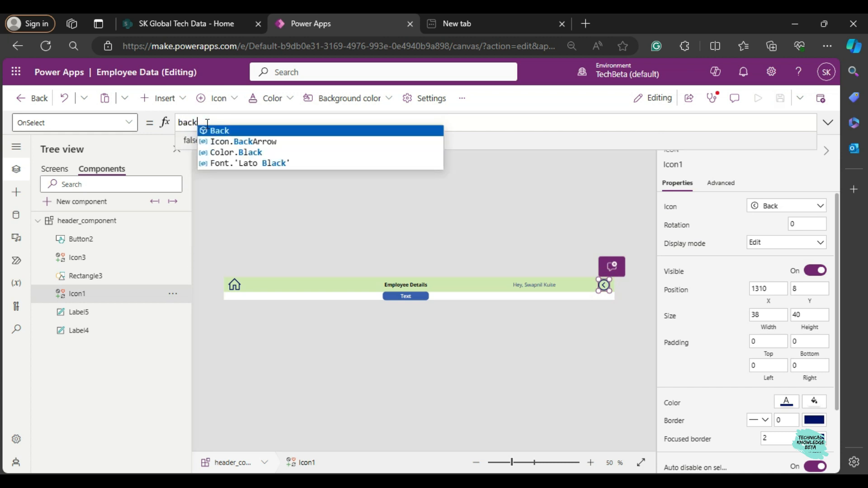
key("Tab")
type("()")
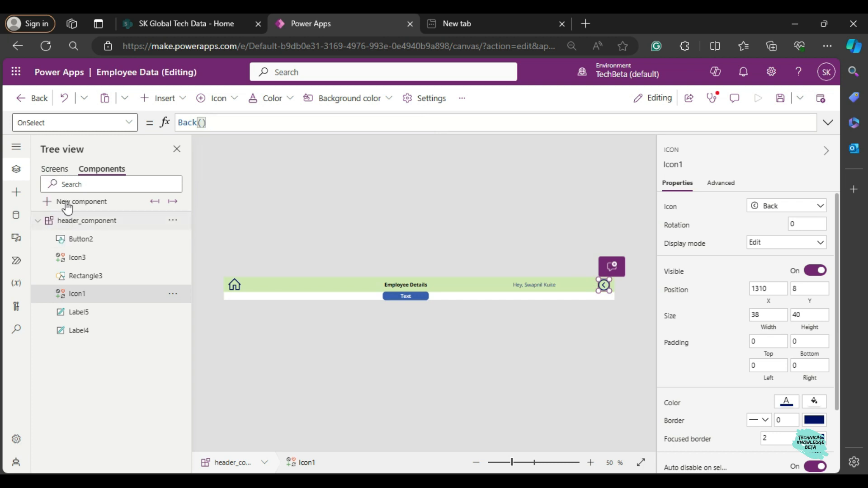
Preview the app from the Home screen and test moving to New Entry and returning with the header's back icon.
left_click(55, 169)
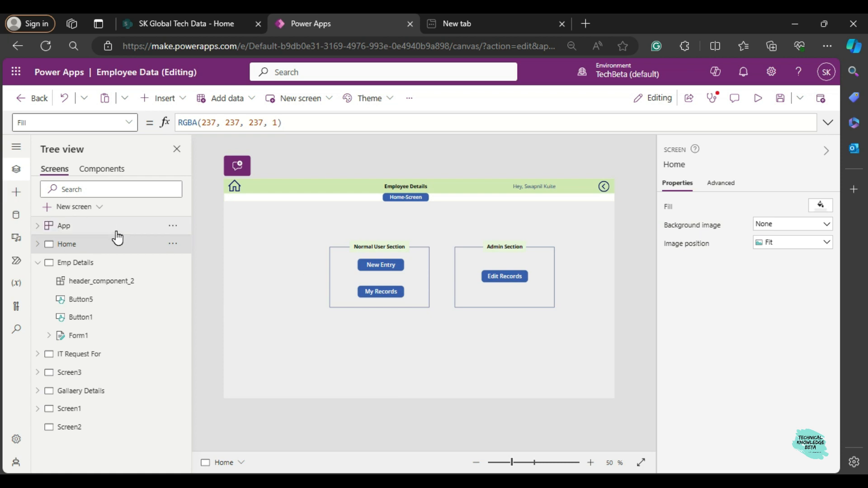
left_click(758, 98)
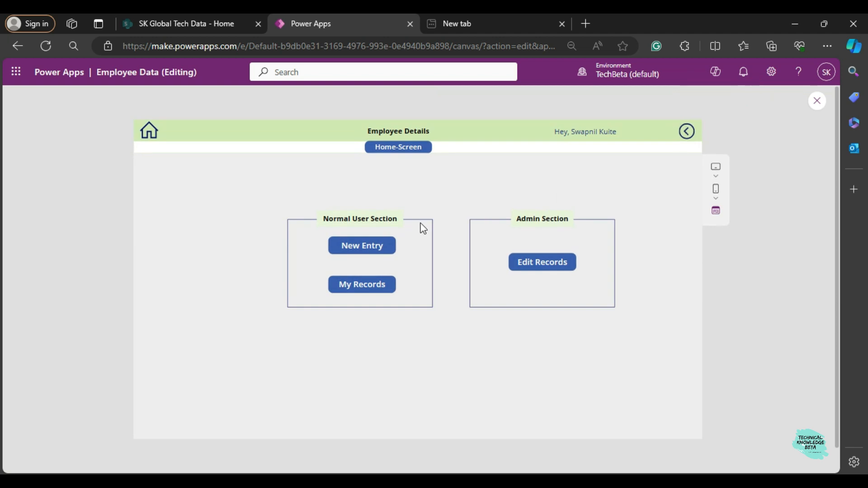
left_click(359, 250)
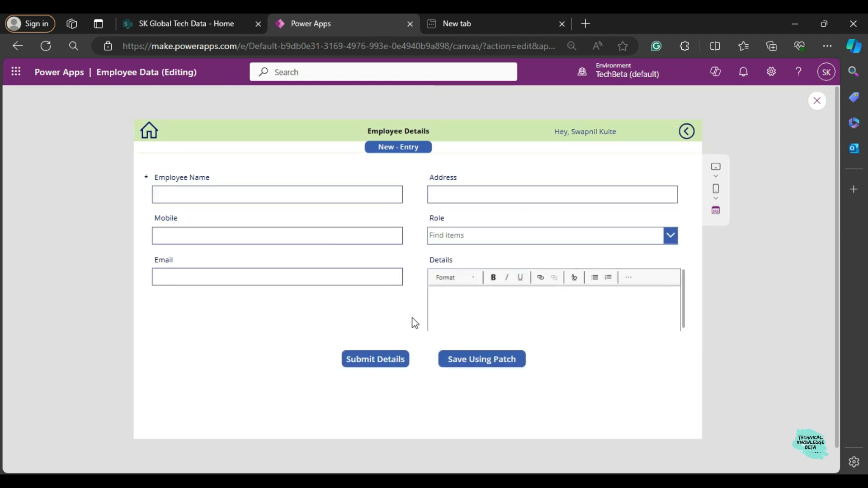
left_click(687, 132)
left_click(692, 132)
left_click(693, 133)
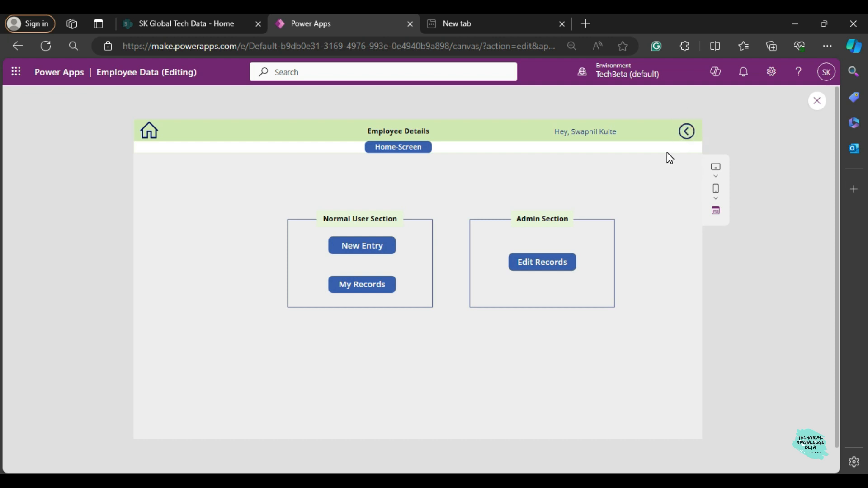
left_click(360, 246)
left_click(685, 133)
left_click(384, 246)
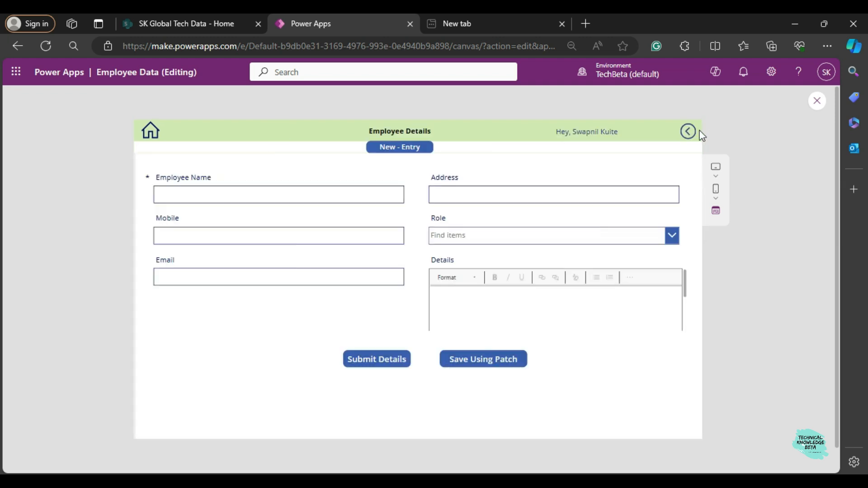
left_click(687, 133)
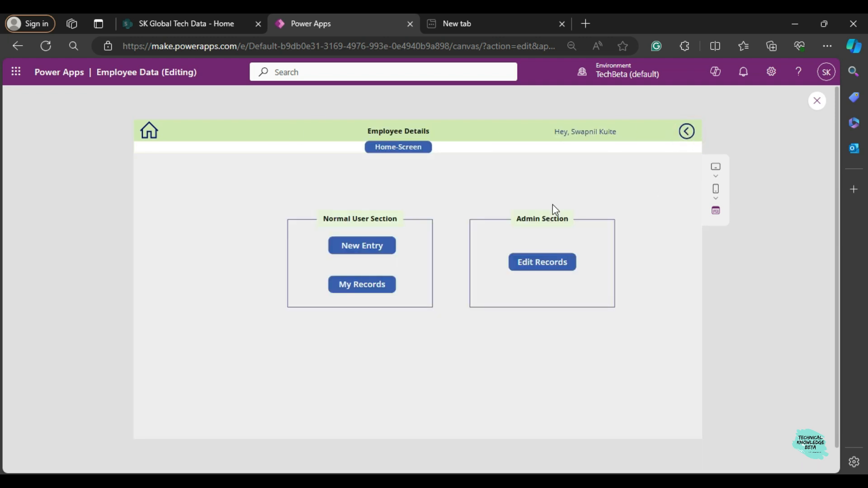
Go to the Gallaery Details screen through My Records, return to editing, and insert the custom header_component there.
left_click(344, 283)
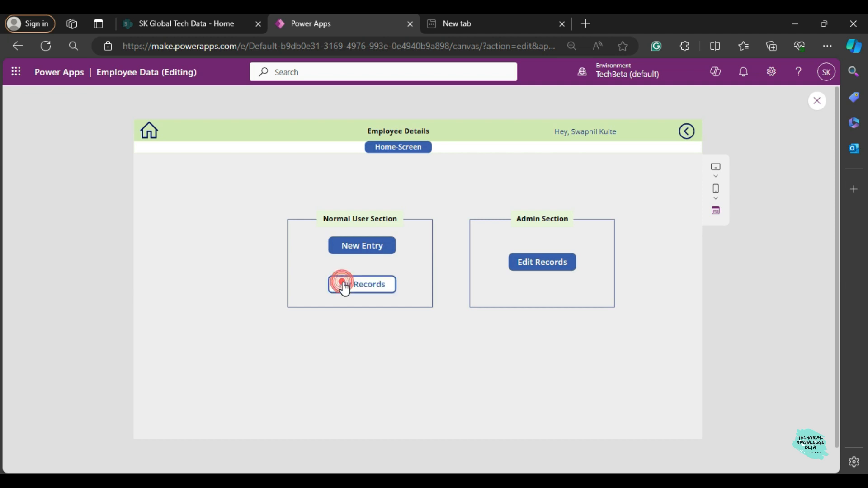
left_click(815, 100)
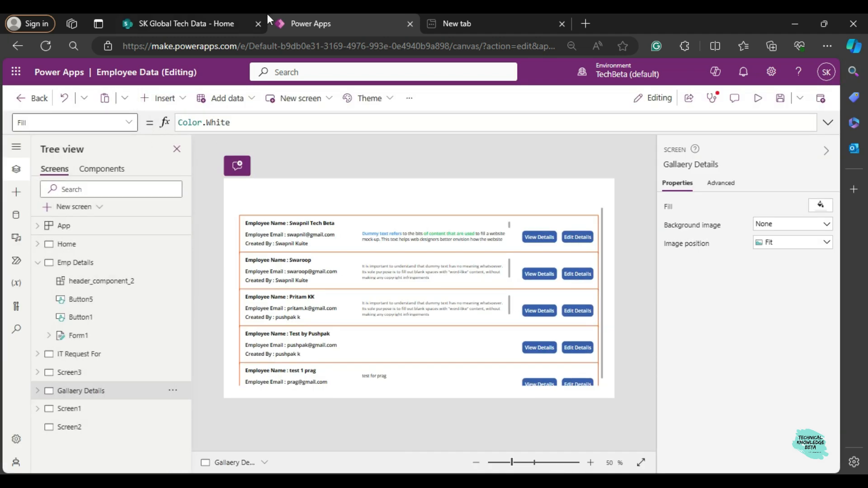
left_click(165, 98)
left_click(199, 128)
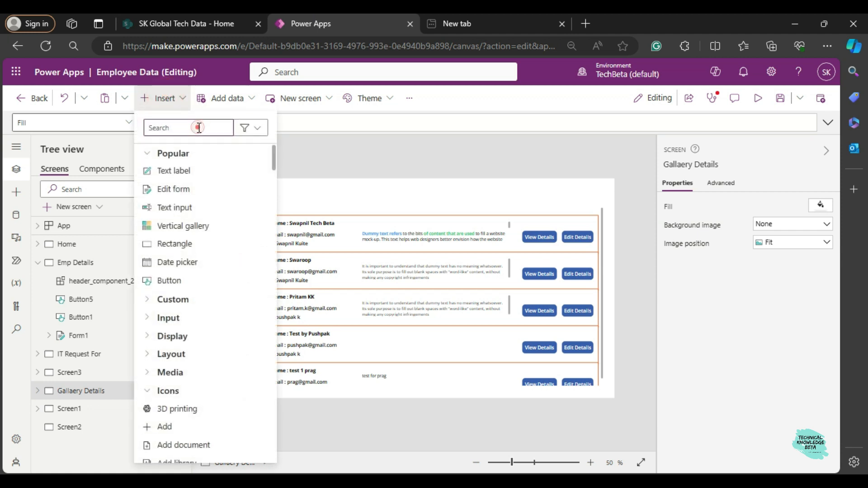
type("header")
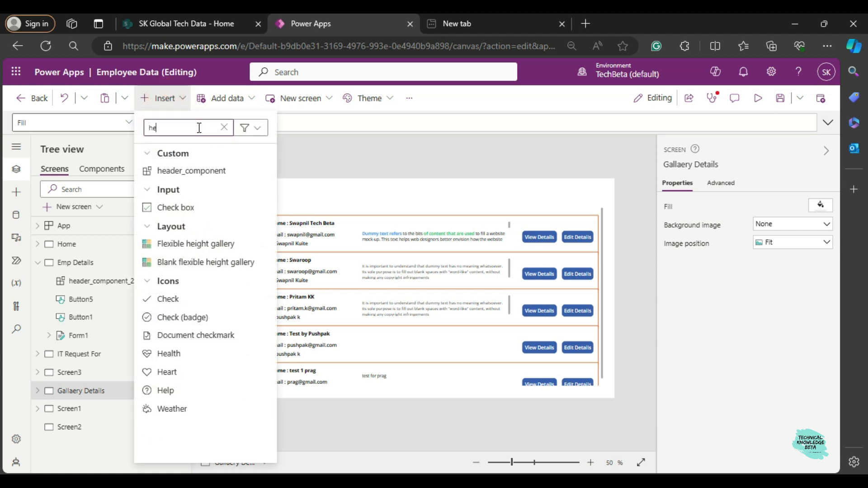
left_click(201, 172)
Set the sub_header custom property of the Gallaery Details header component to "All Records".
left_click(777, 371)
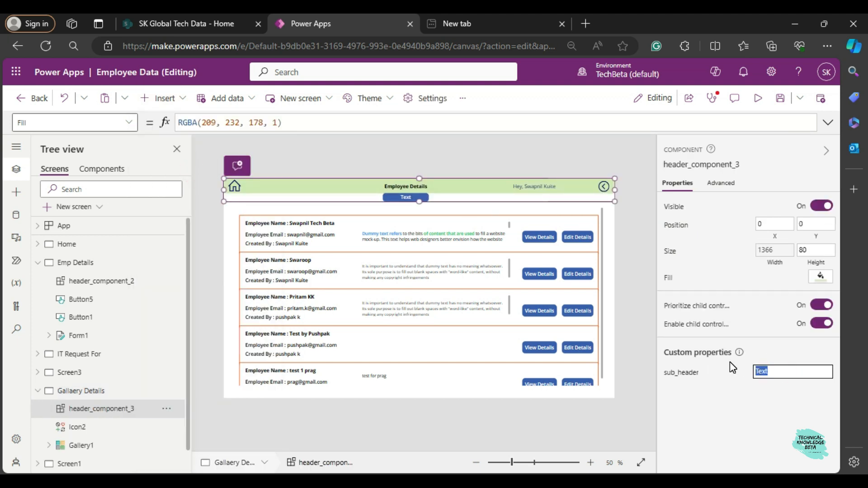
type("My")
key("BackSpace")
key("BackSpace")
type("All Records")
left_click(731, 365)
Preview the Gallaery Details screen and test the header's back icon from the All Records and New Entry screens.
left_click(760, 101)
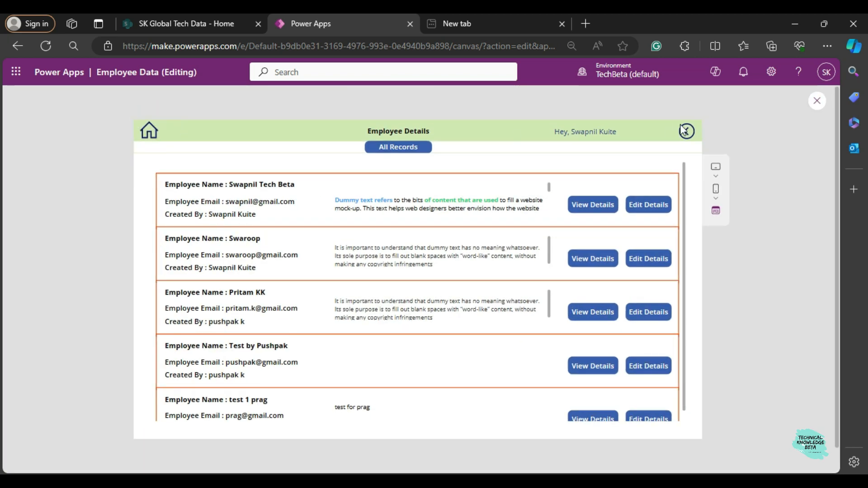
left_click(685, 131)
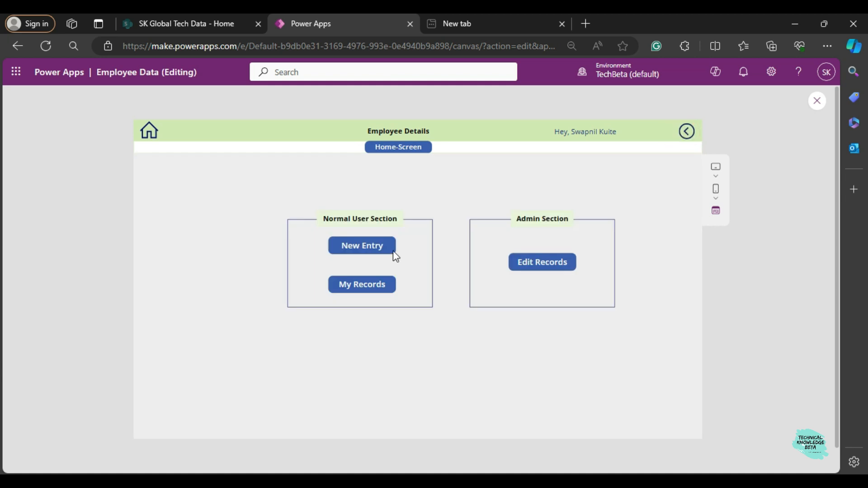
left_click(376, 248)
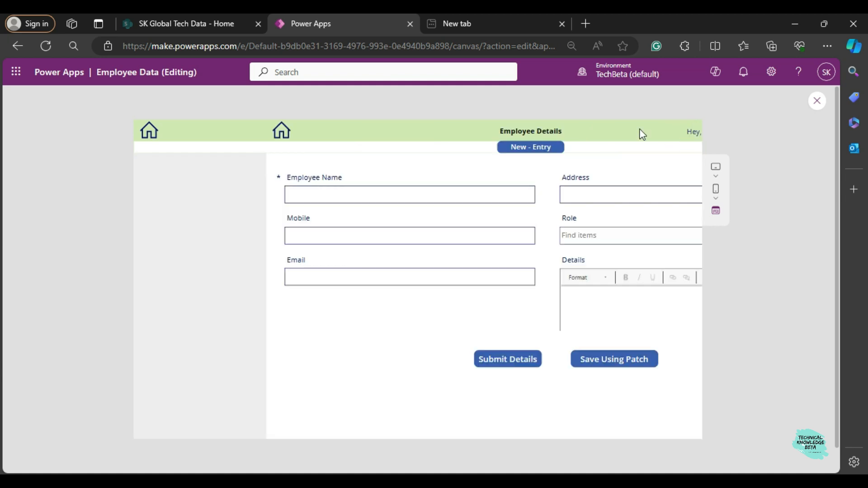
left_click(685, 132)
left_click(378, 284)
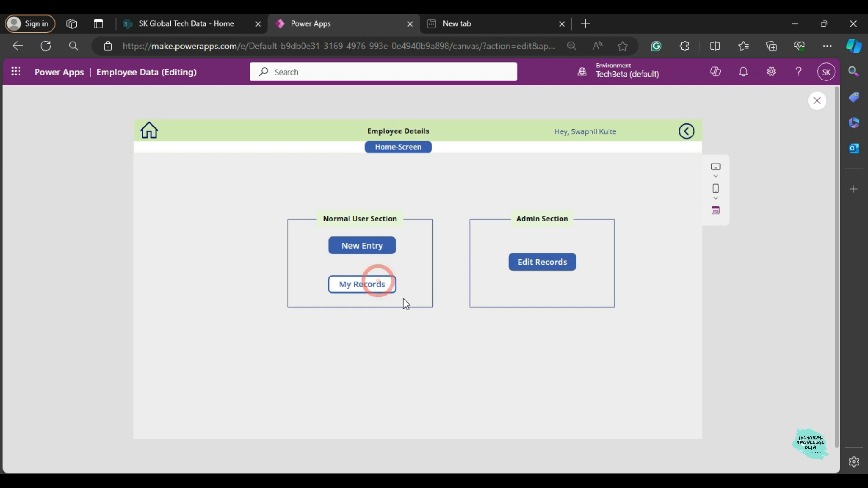
left_click(687, 131)
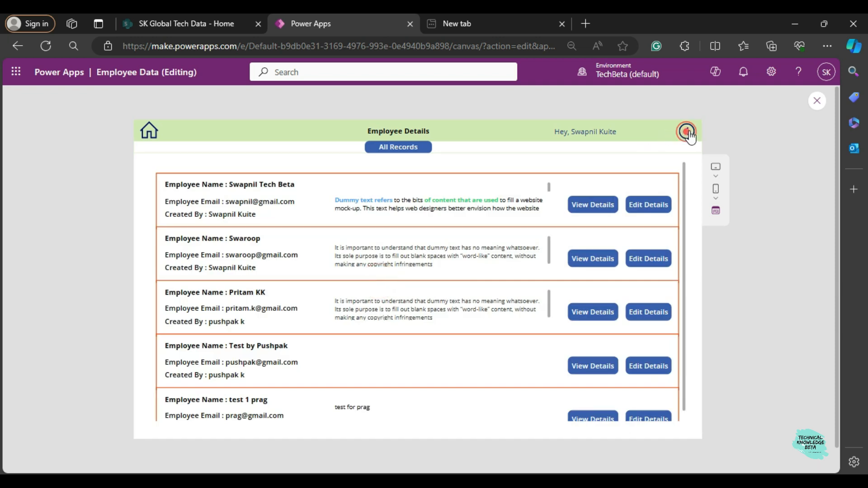